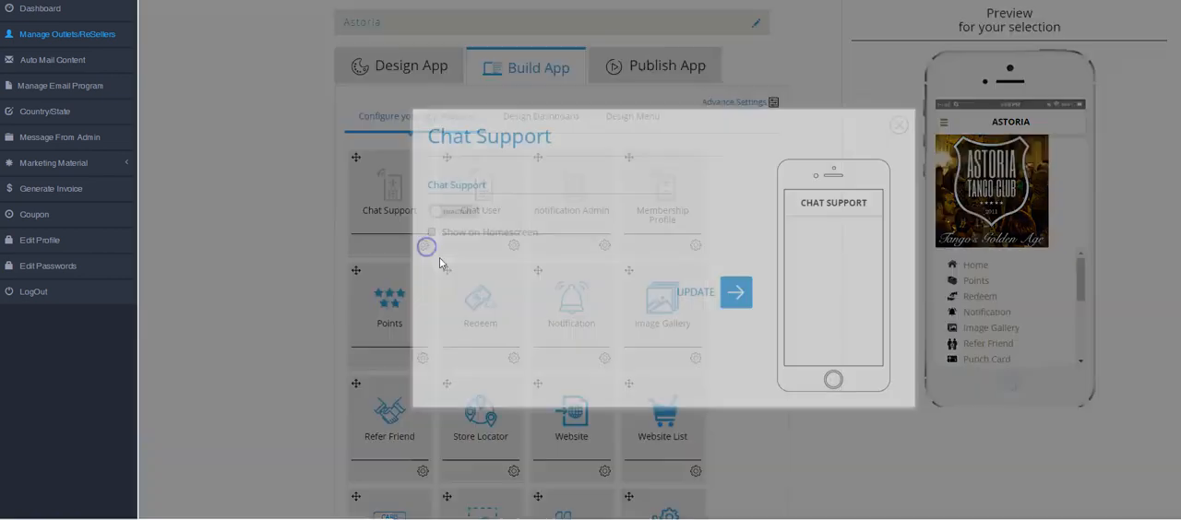
Activate the Chat Support and Chat User features of the app and save each feature's settings
click(434, 213)
click(738, 293)
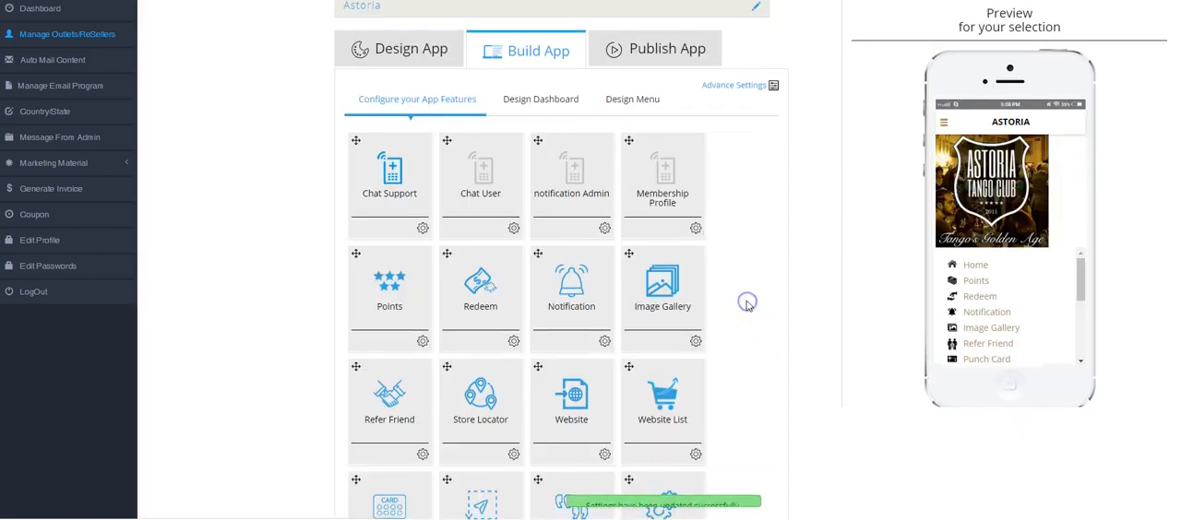
scroll(501, 180, down, 3)
click(512, 93)
click(461, 205)
click(735, 293)
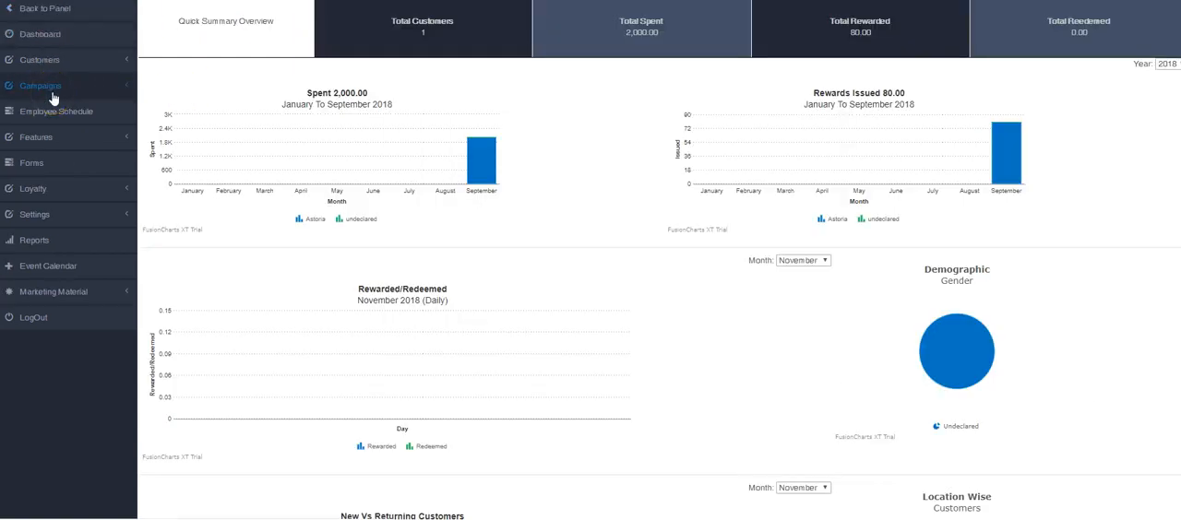
Open the employee schedule of the Astoria outlet
click(42, 92)
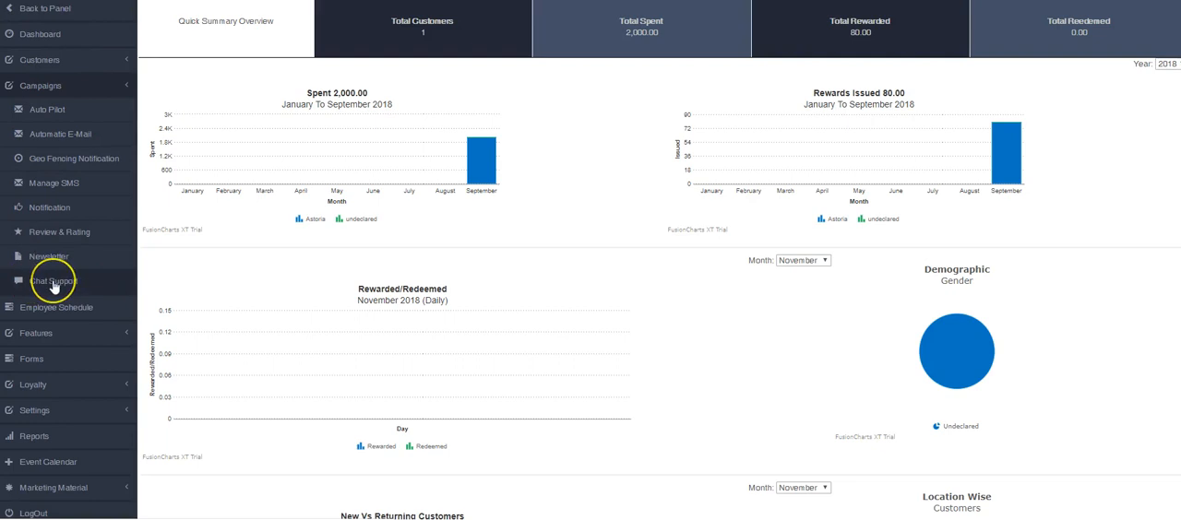
click(57, 284)
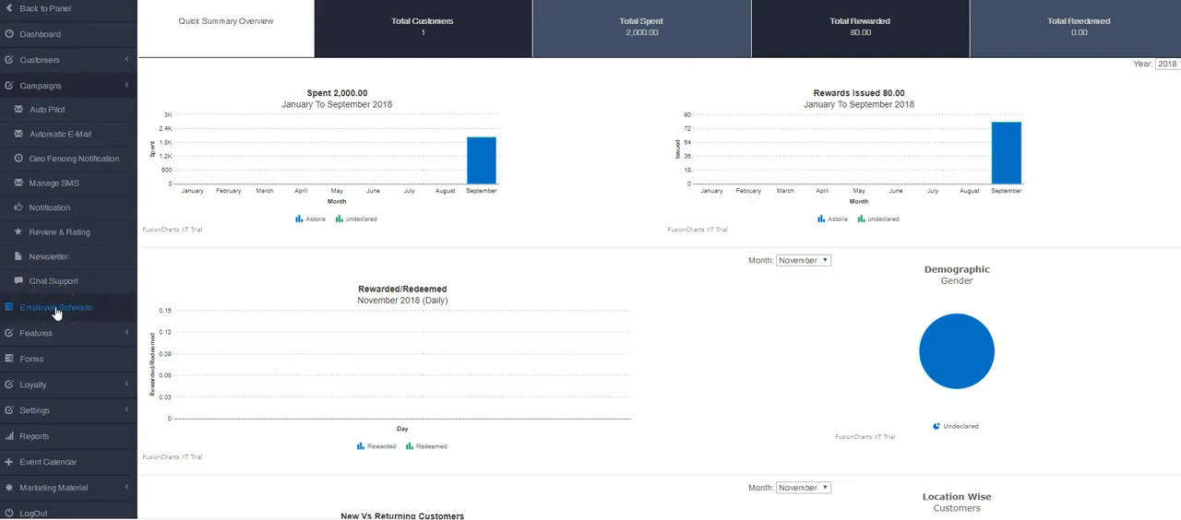
click(55, 310)
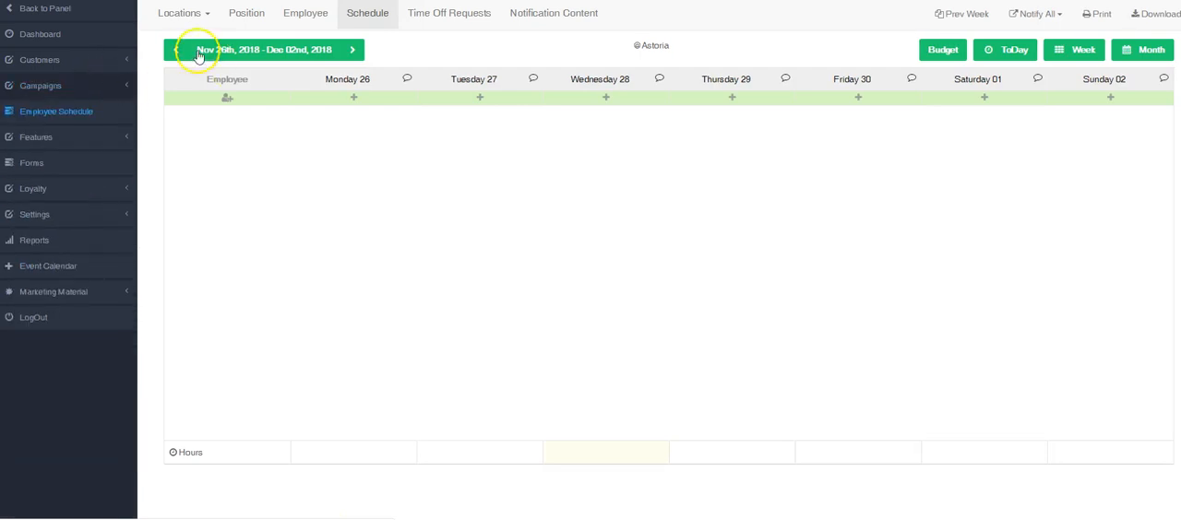
Add a Manager position in green with chat support enabled
click(245, 19)
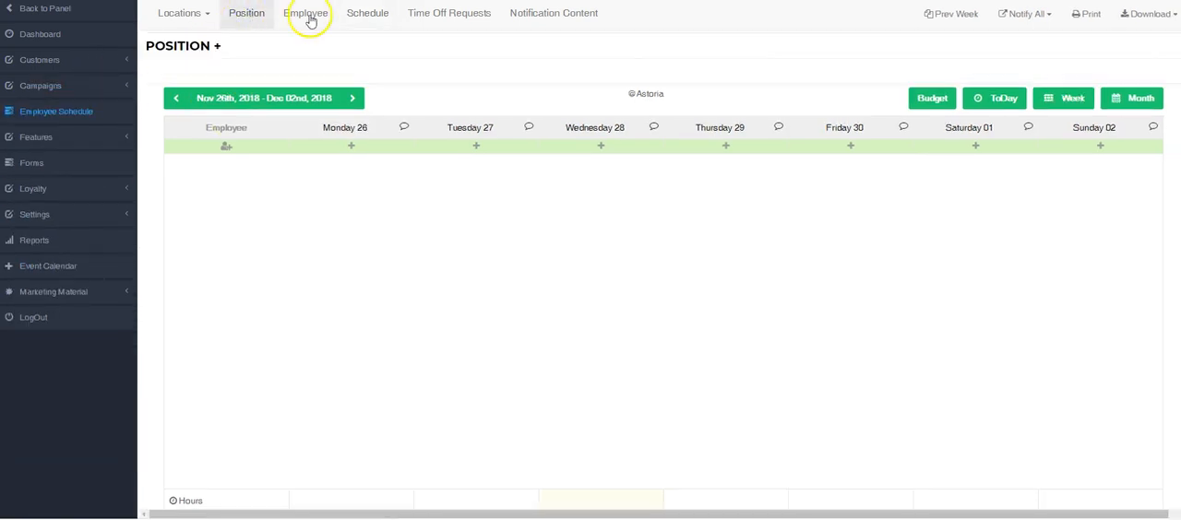
click(220, 48)
click(512, 42)
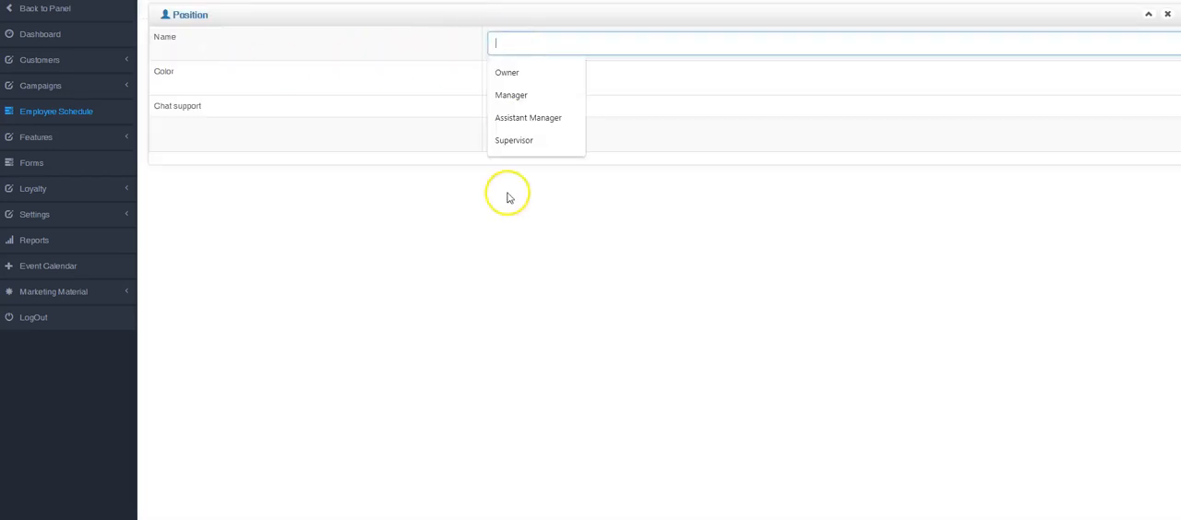
click(511, 95)
click(502, 77)
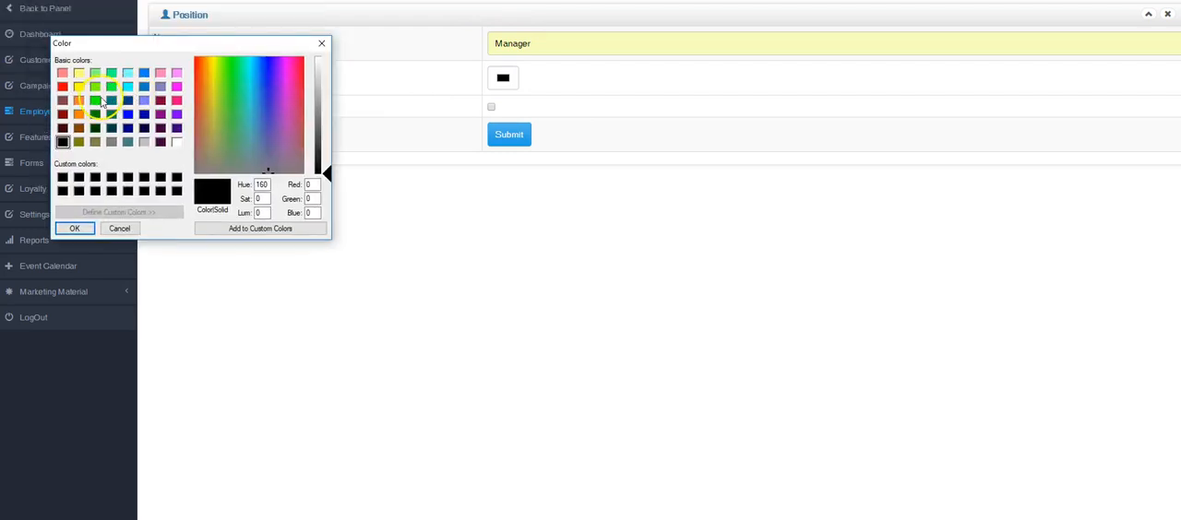
click(110, 90)
click(75, 229)
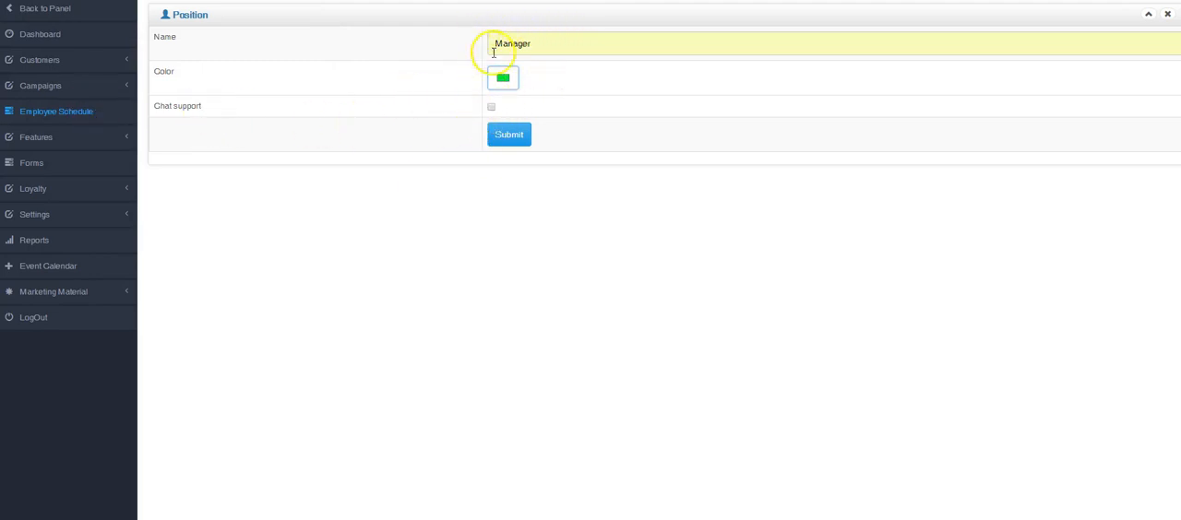
click(491, 108)
click(504, 136)
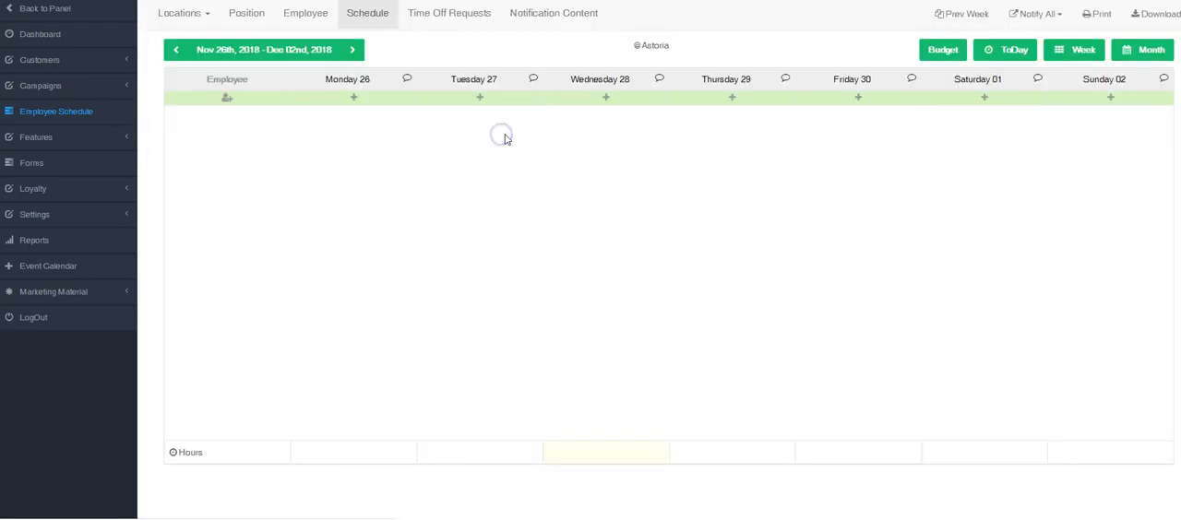
Add an Assistant Manager position in orange with chat support enabled
click(261, 13)
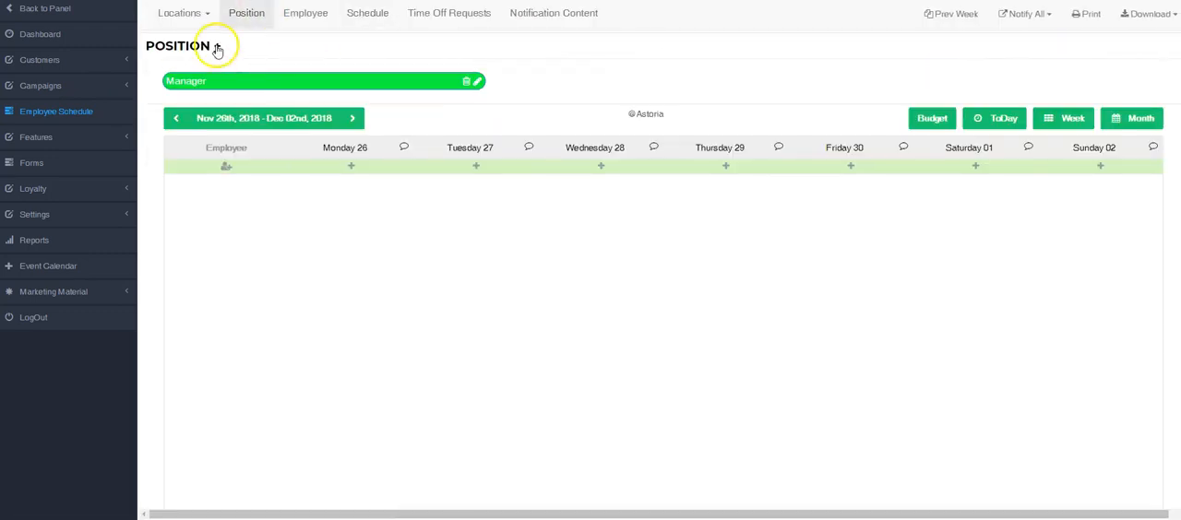
click(192, 45)
click(501, 44)
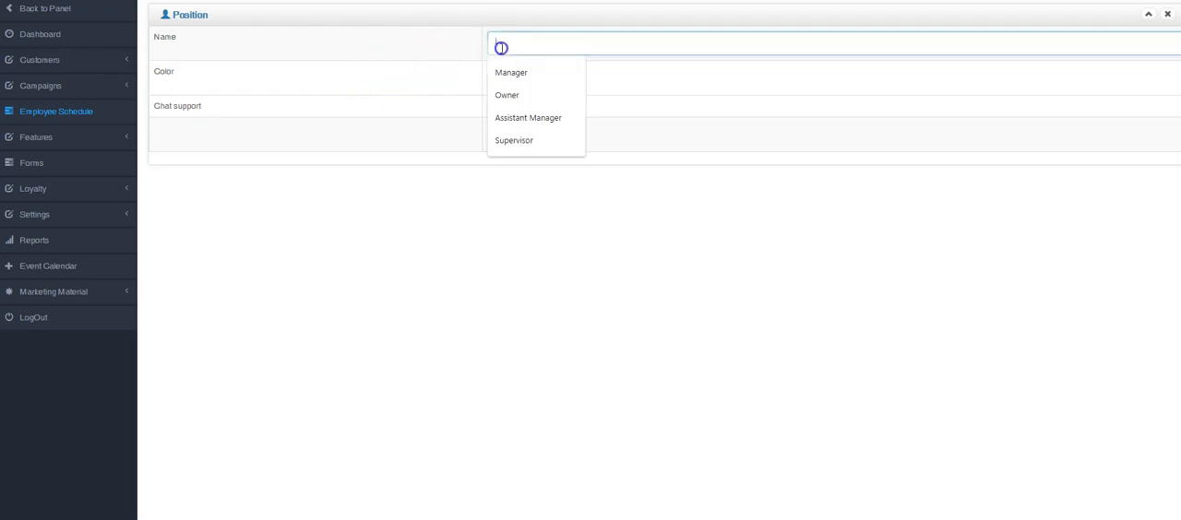
click(509, 114)
click(503, 80)
drag(135, 0, 213, 35)
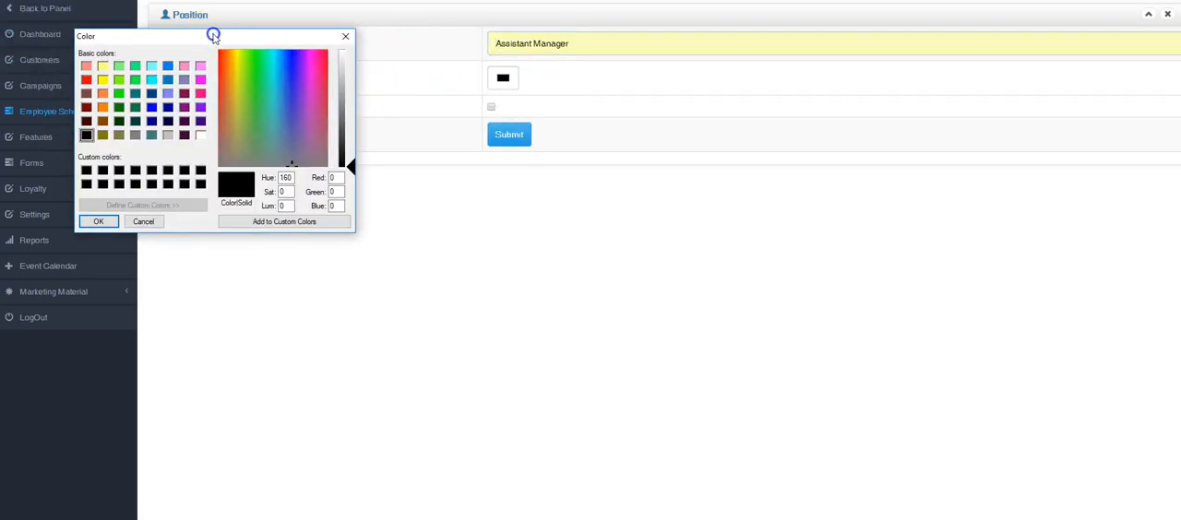
click(103, 108)
click(95, 219)
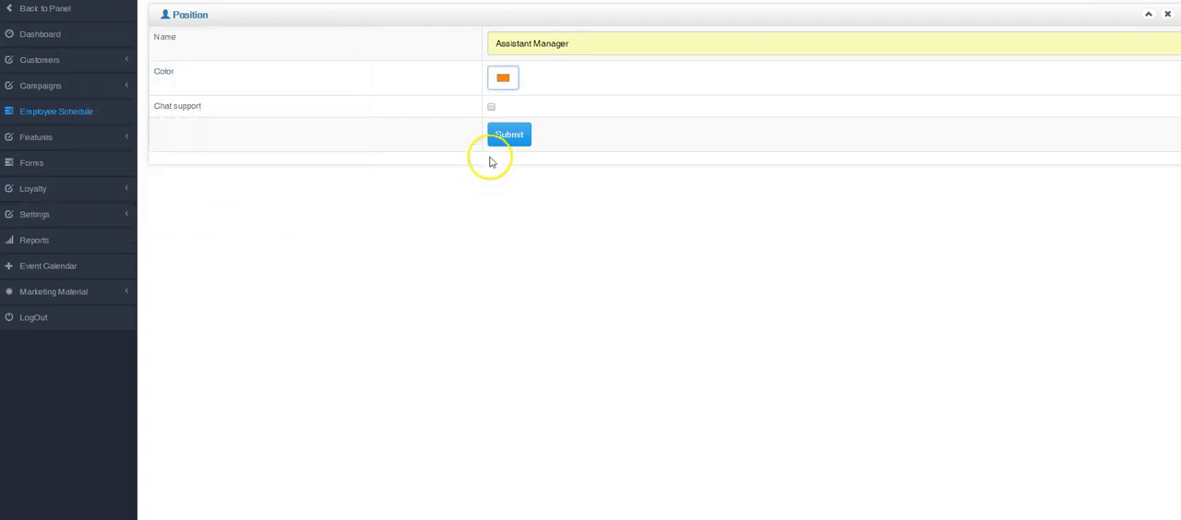
click(491, 107)
click(513, 139)
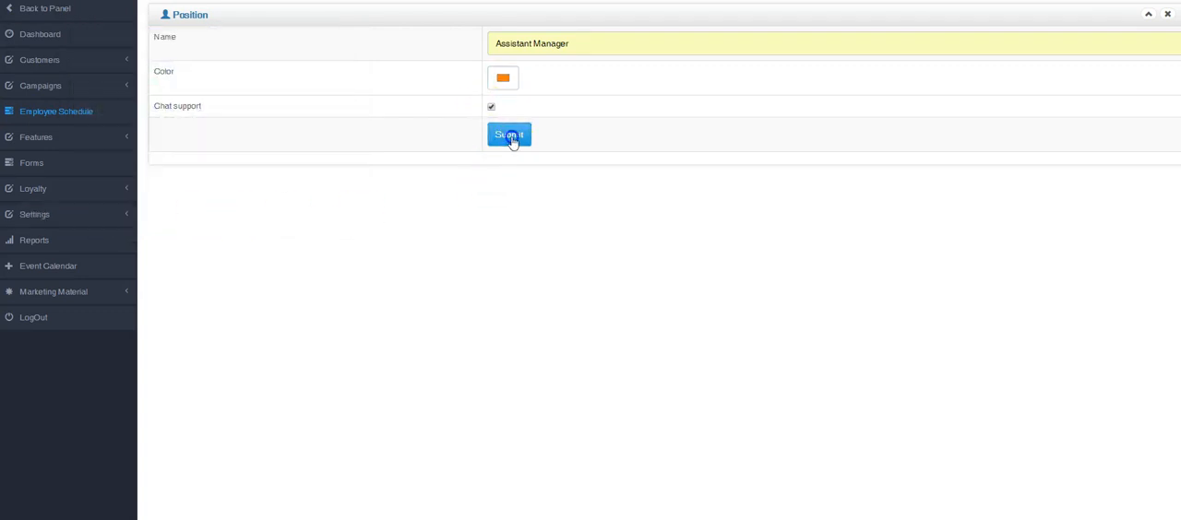
Add a Supervisor position in blue with chat support enabled
click(243, 13)
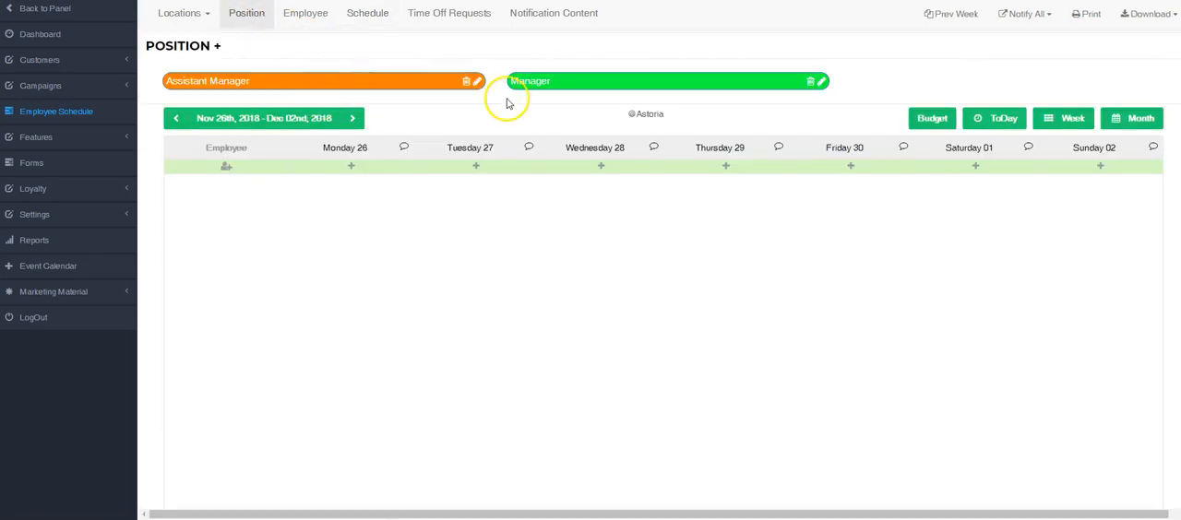
click(217, 48)
click(520, 41)
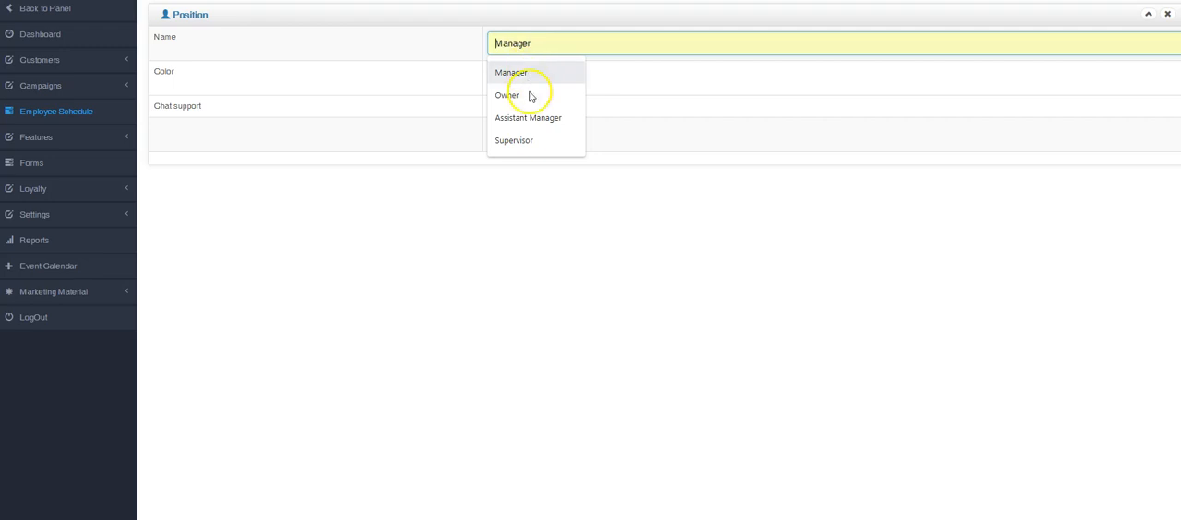
click(529, 141)
click(501, 79)
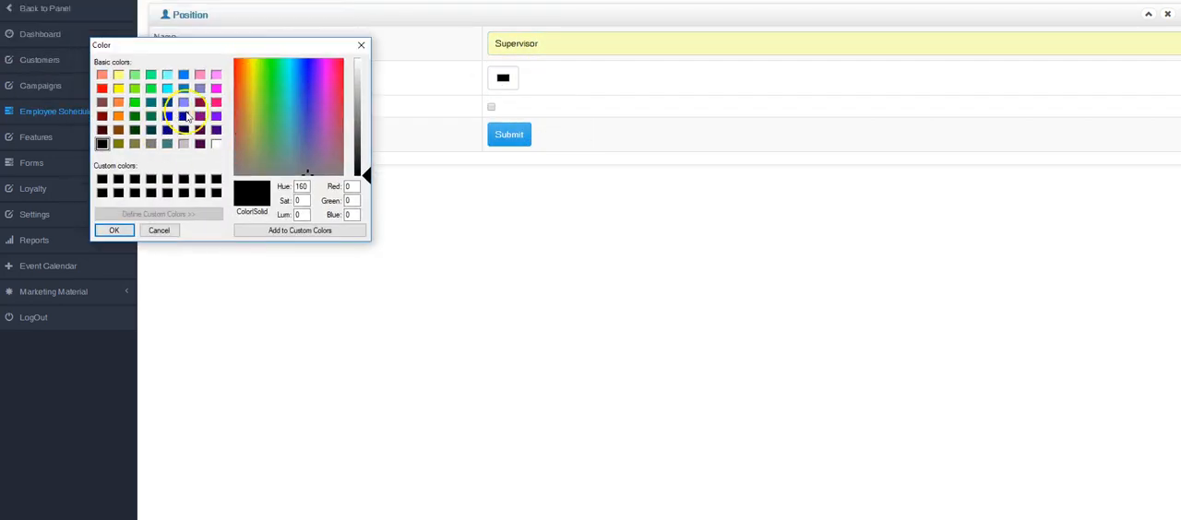
click(182, 76)
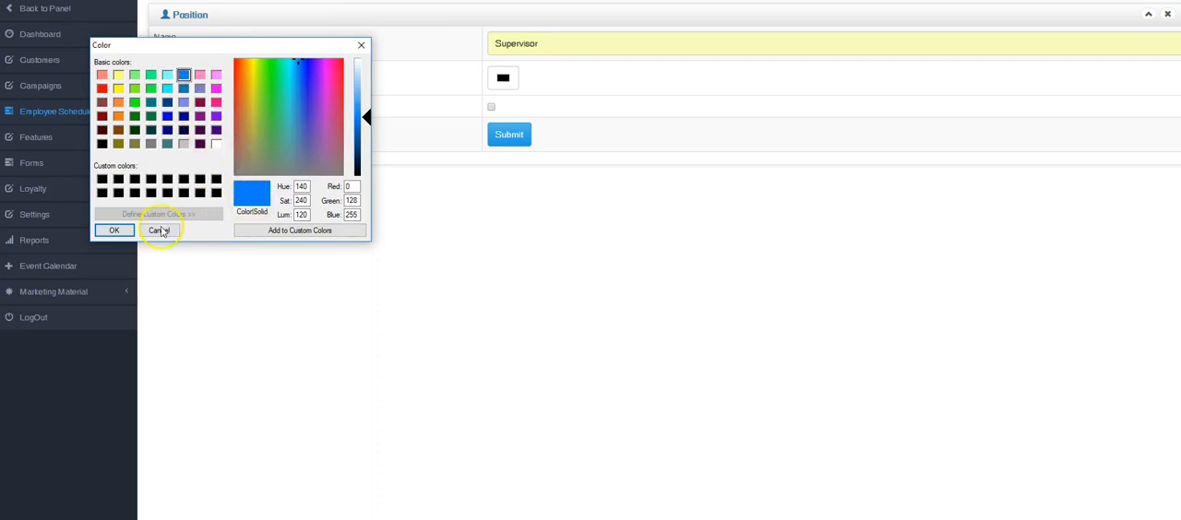
click(160, 230)
click(494, 110)
click(509, 133)
click(255, 12)
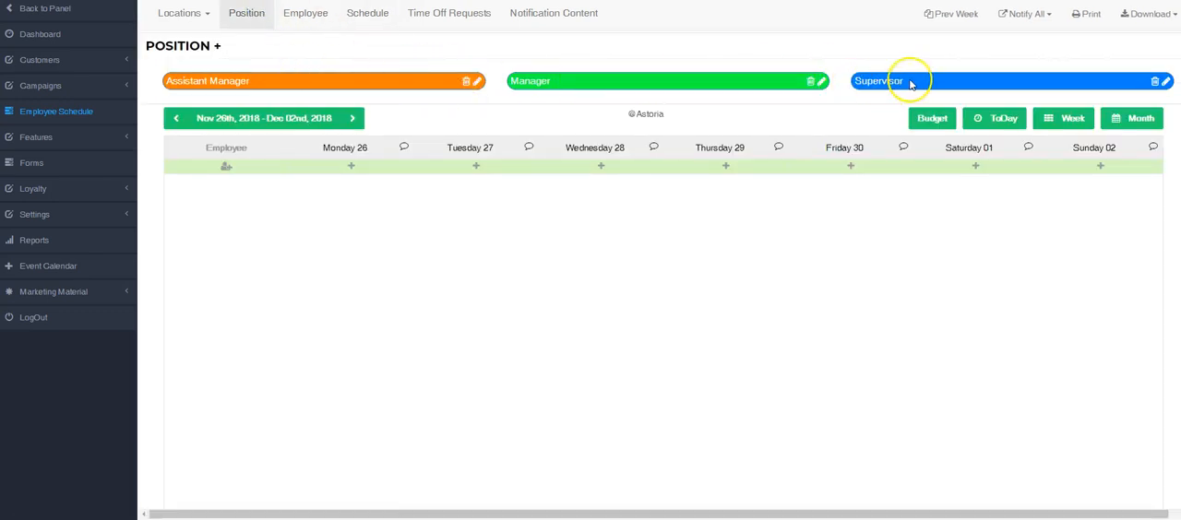
Add an employee by choosing the existing member from the member list and assigning the Supervisor position
click(305, 20)
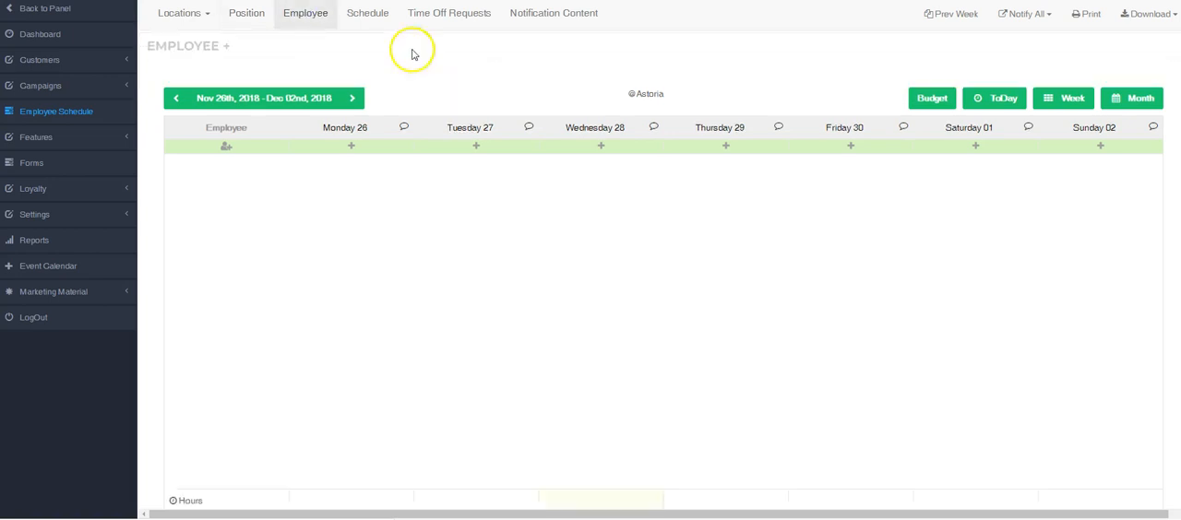
click(226, 45)
click(466, 45)
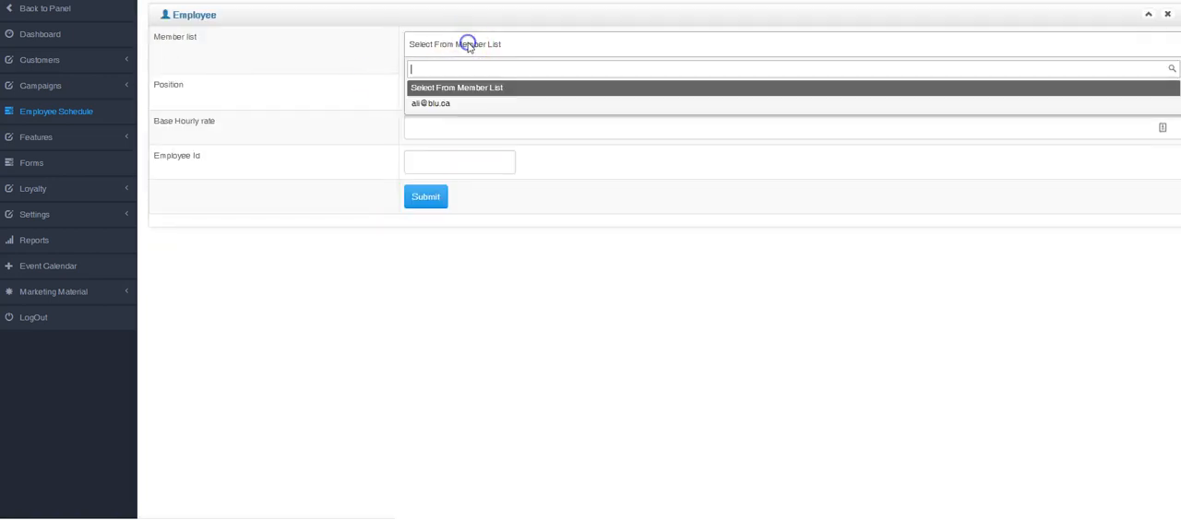
click(456, 104)
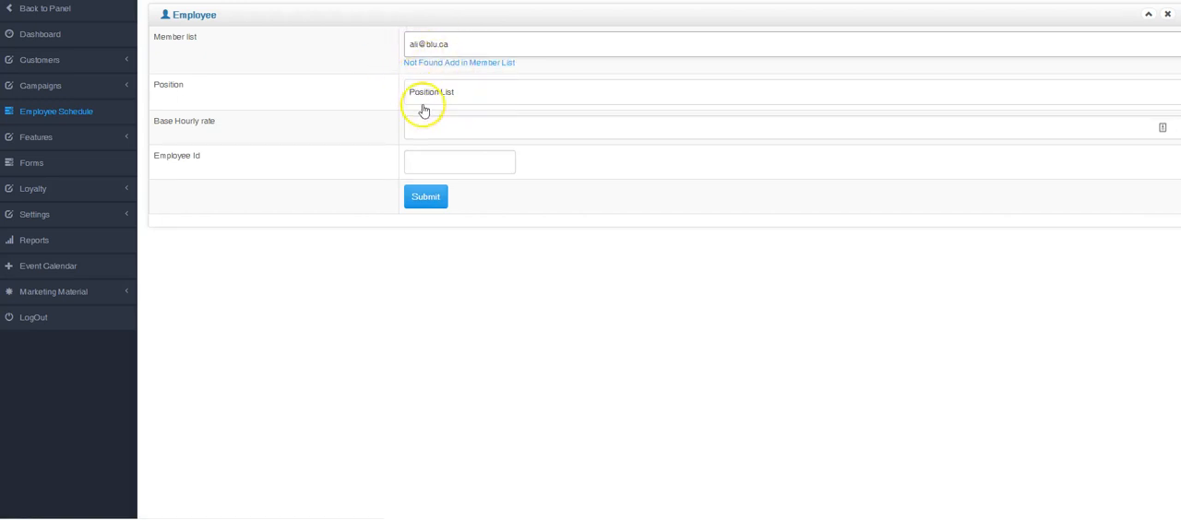
click(440, 95)
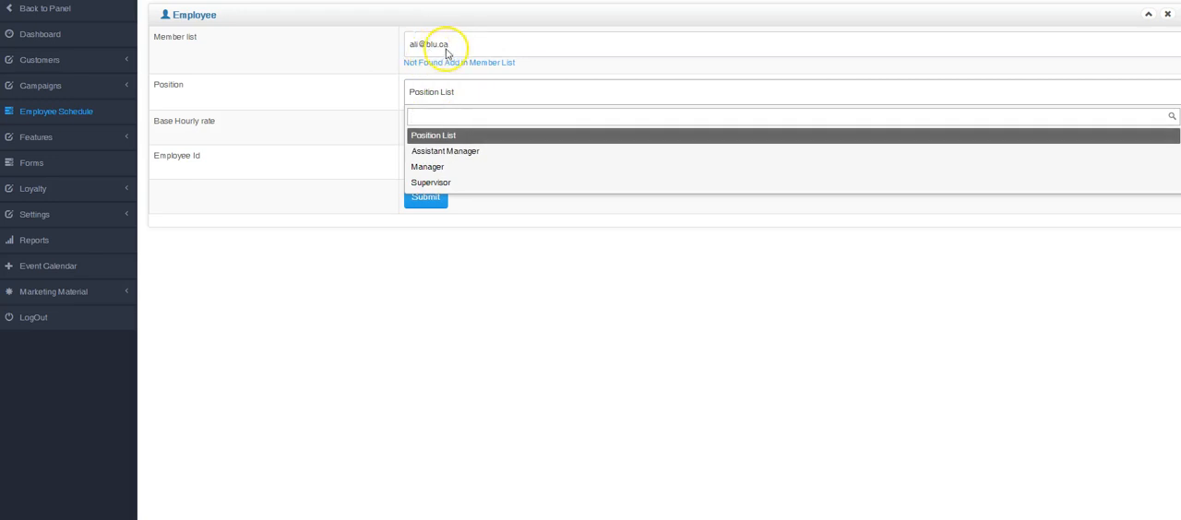
click(470, 183)
click(443, 134)
click(440, 160)
click(434, 190)
click(430, 195)
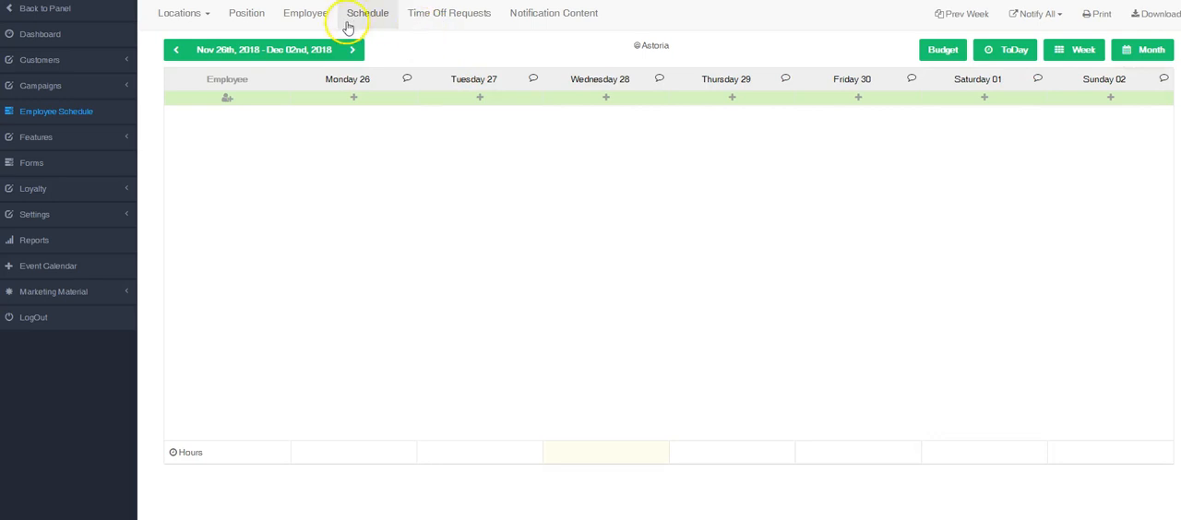
Compare the new employee's colour in the employee list with the colours in the position list
click(297, 13)
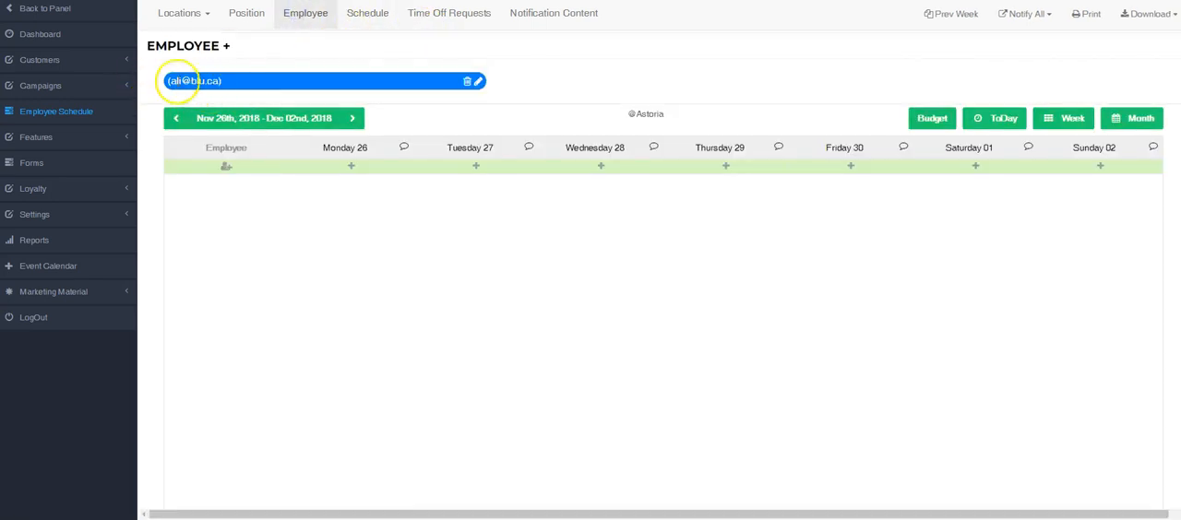
click(245, 15)
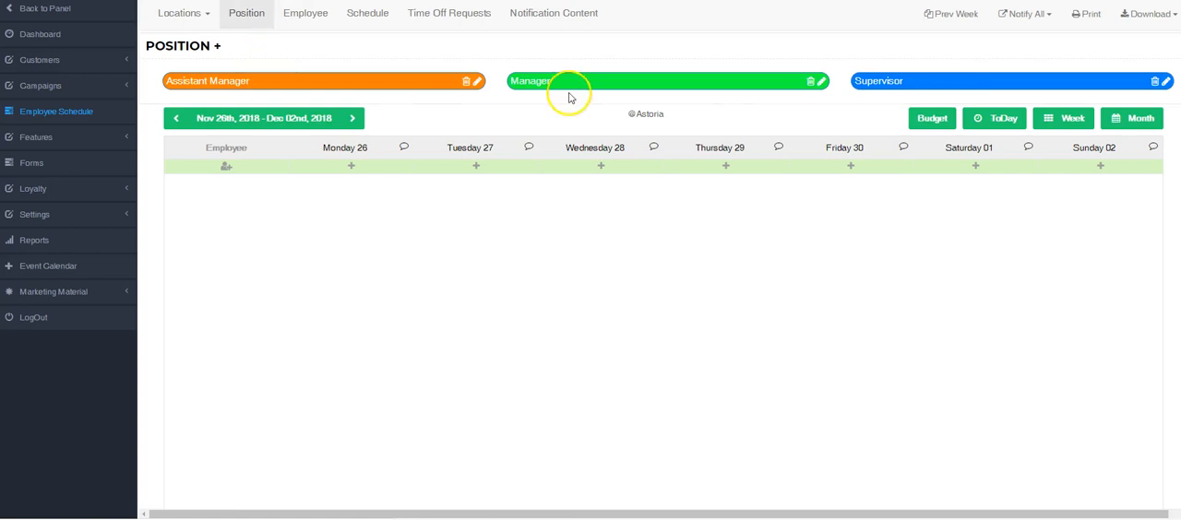
click(317, 17)
click(294, 23)
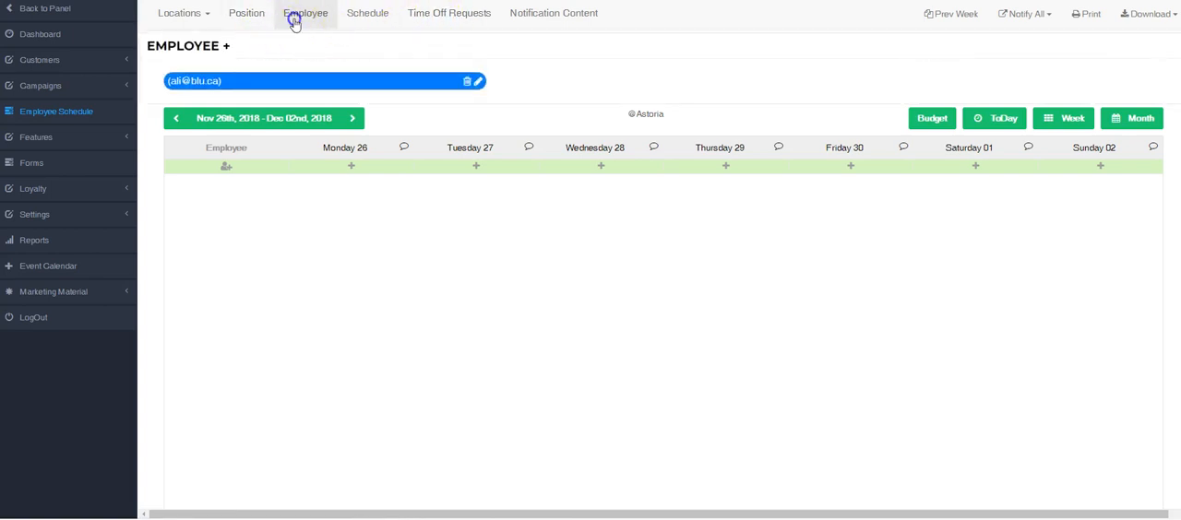
Start a new customer record from the employee form's member list and enter the customer's first and last name
click(226, 46)
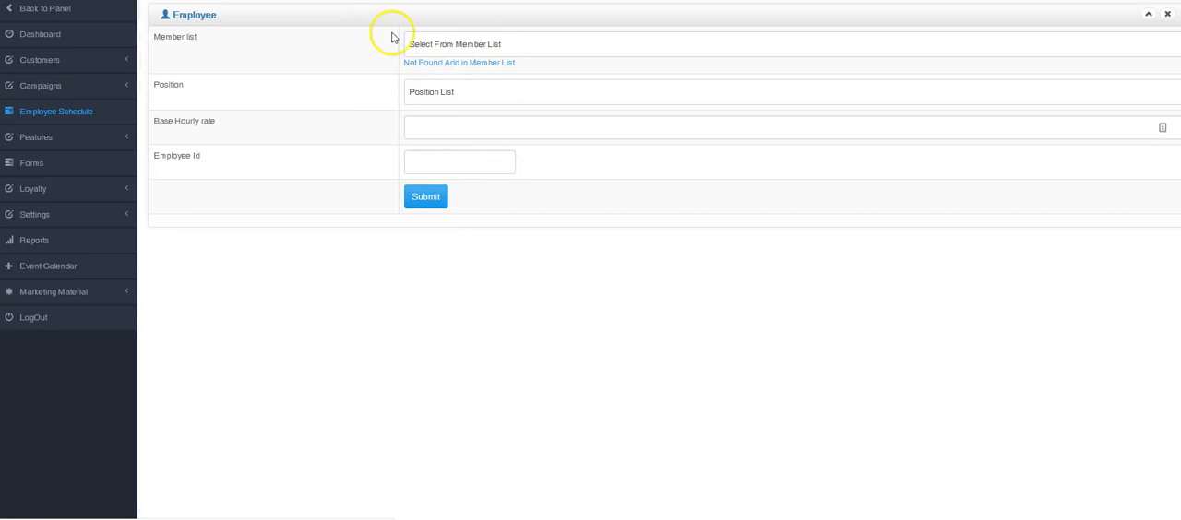
click(467, 64)
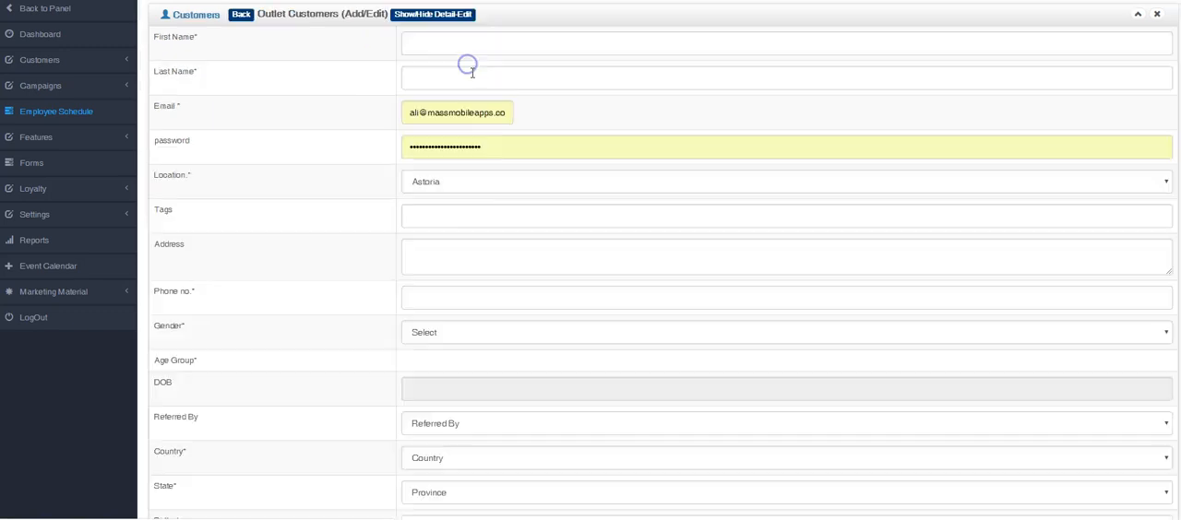
click(462, 47)
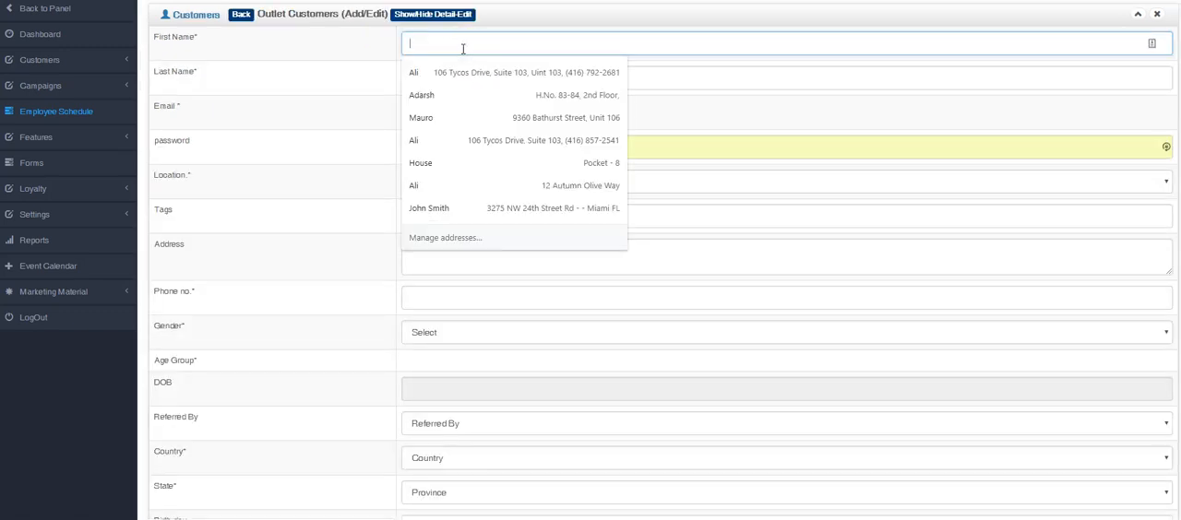
text(JO)
key(BackSpace)
text(oh)
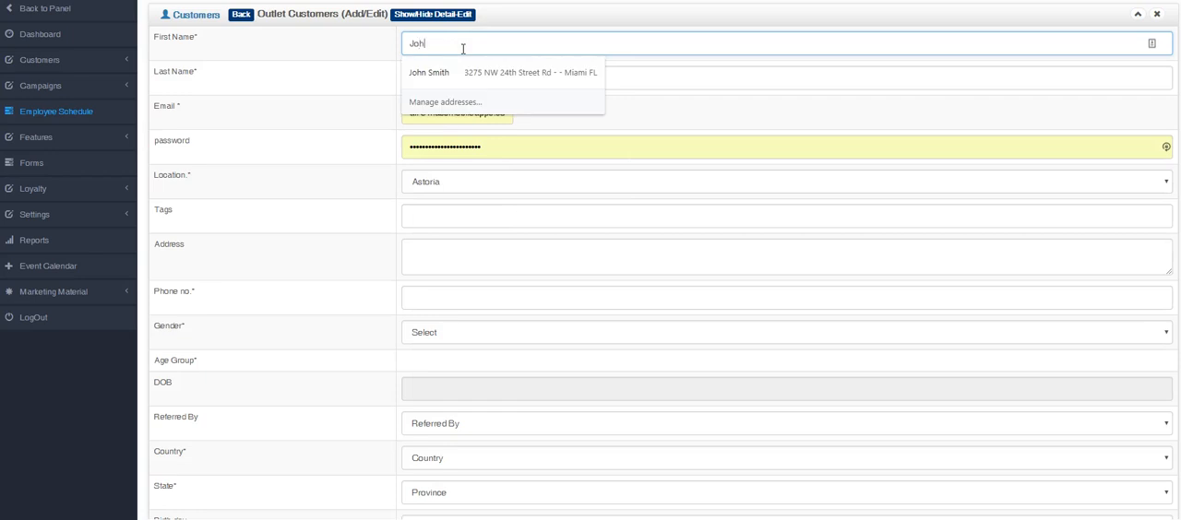
text(n)
key(Tab)
text(Do)
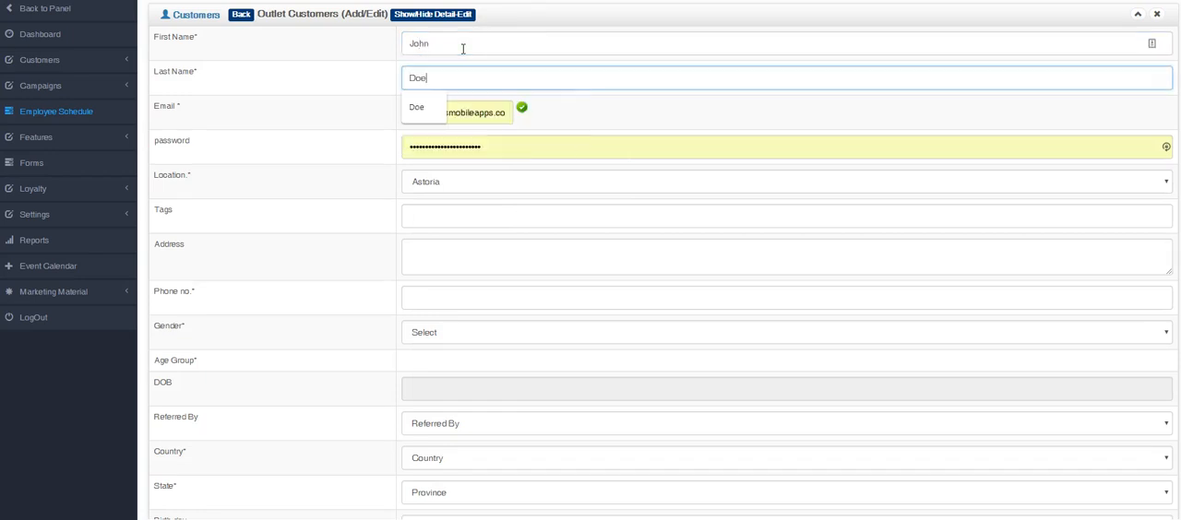
Enter the new customer's email address and account password, keeping Astoria as the location
key(Tab)
text(jon)
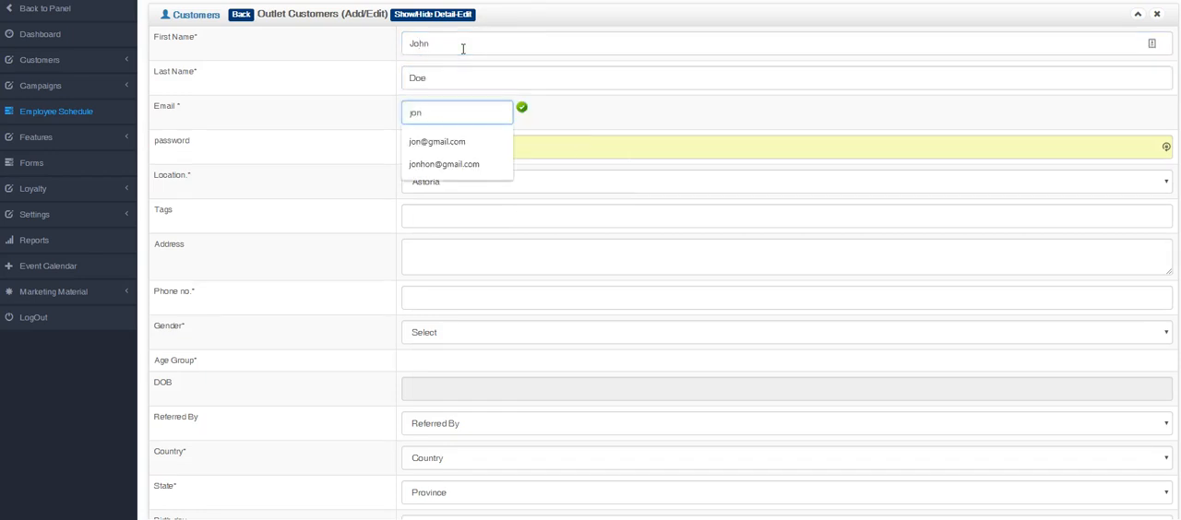
text(@)
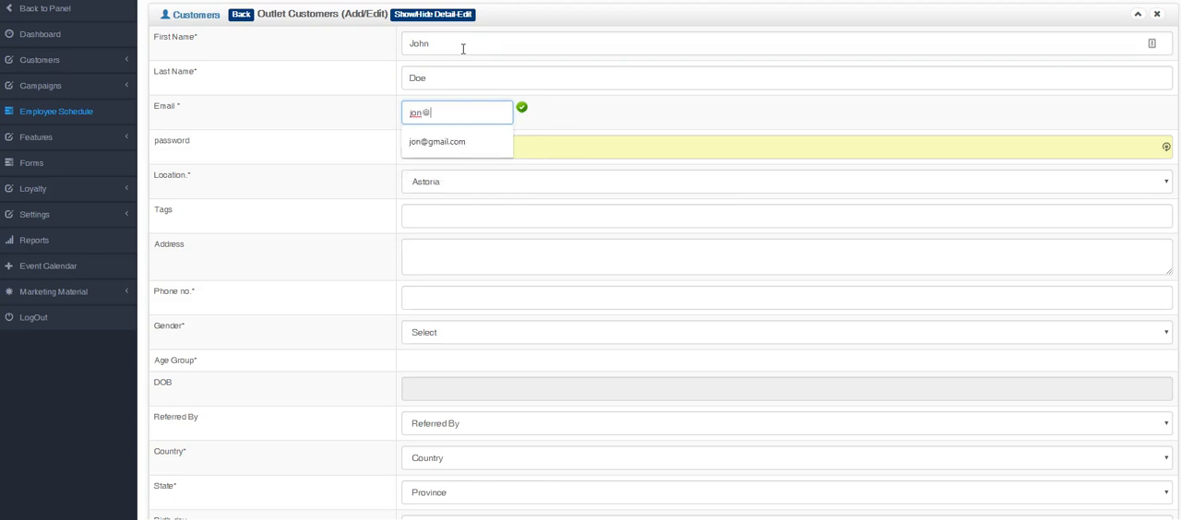
key(Down)
key(Return)
key(Tab)
text(••)
key(Tab)
key(Tab)
key(Tab)
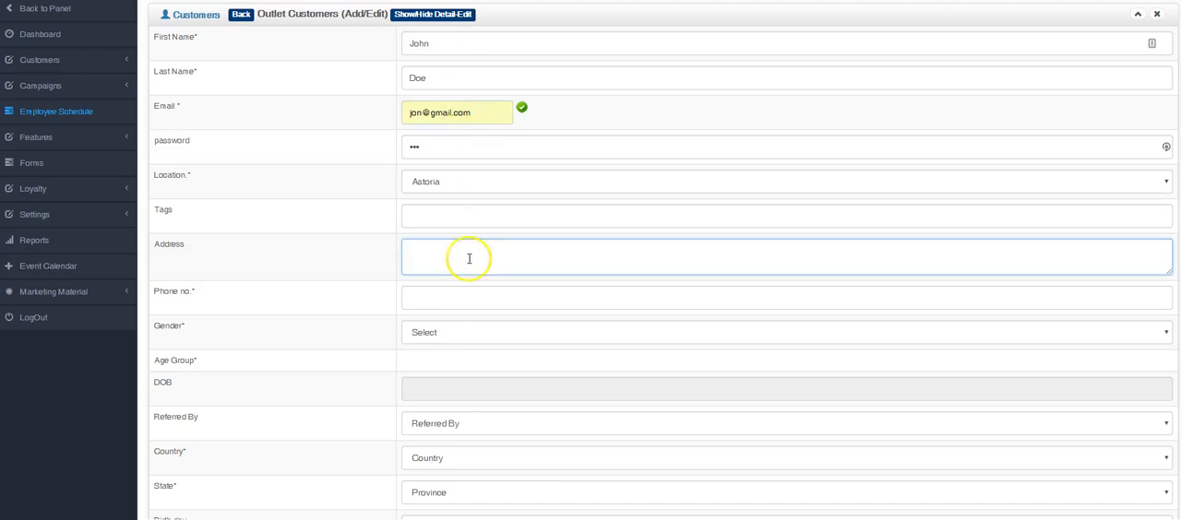
Mark the customer as active and submit the record
scroll(435, 377, down, 2)
click(405, 455)
click(423, 483)
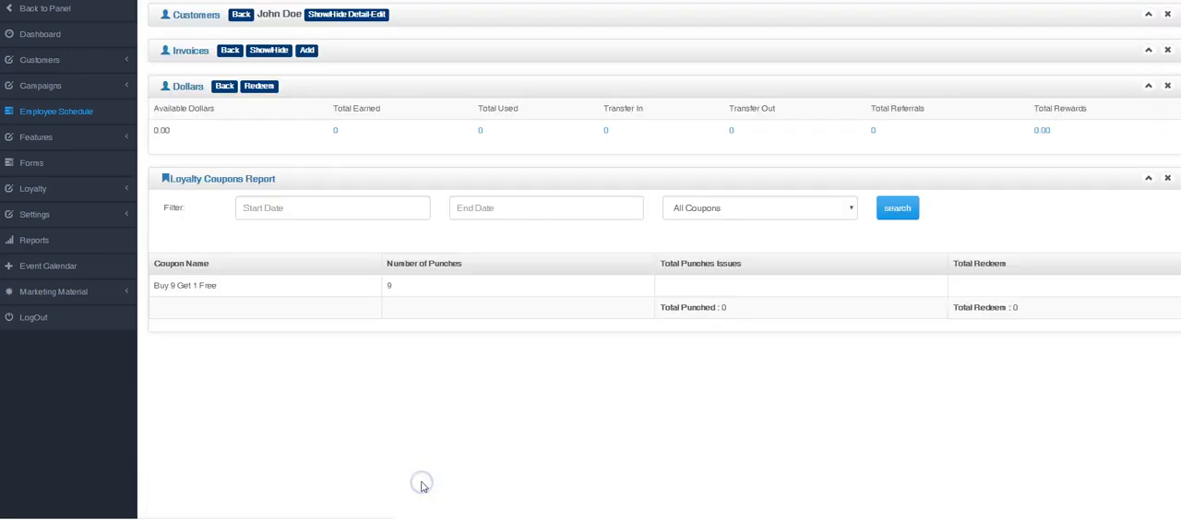
click(87, 111)
click(331, 21)
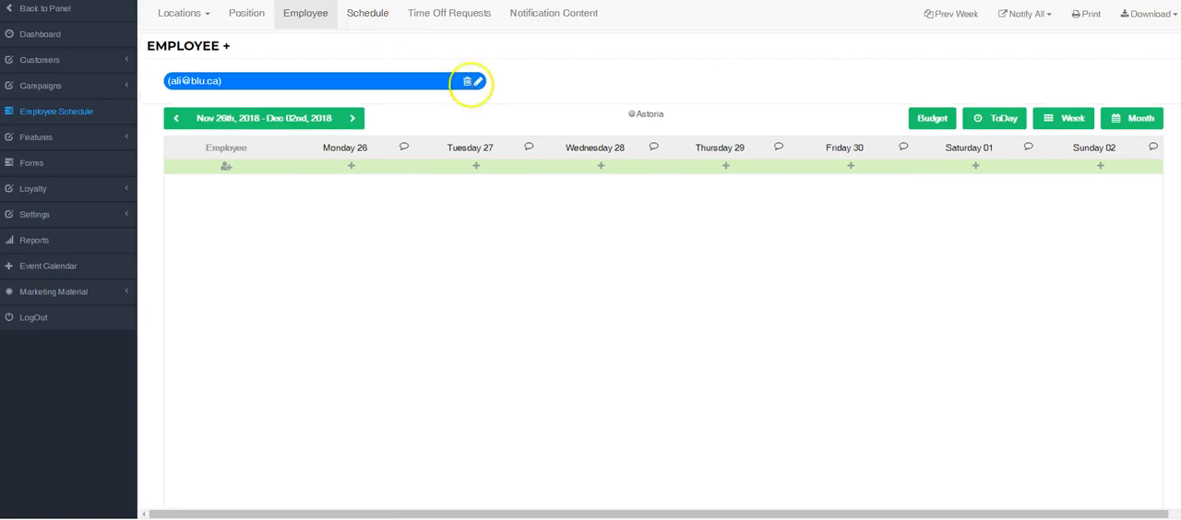
click(226, 45)
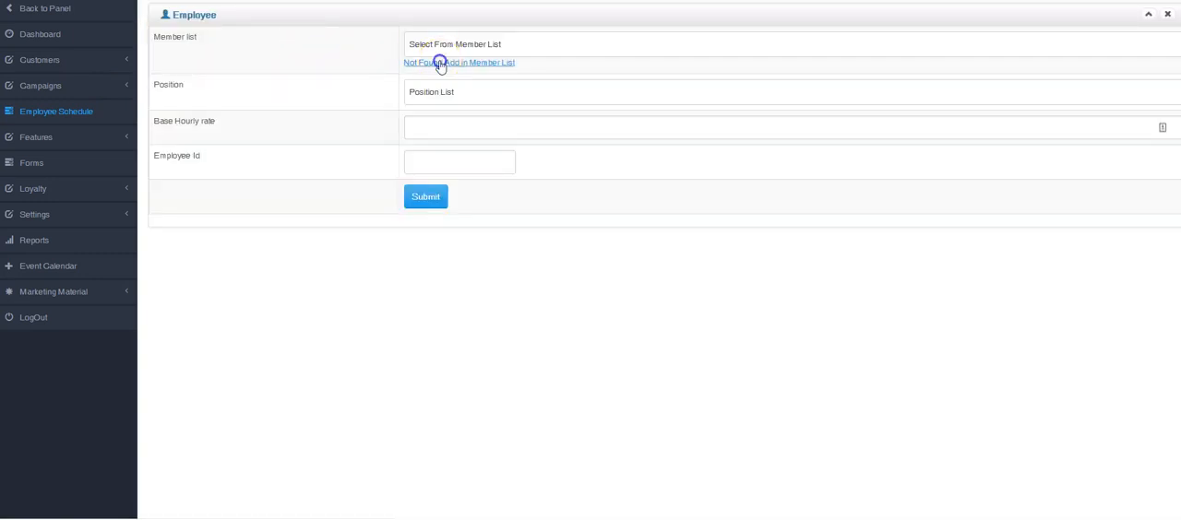
click(441, 63)
Start a new employee in the employee schedule, choosing the newly created member and assigning the Manager position
click(108, 112)
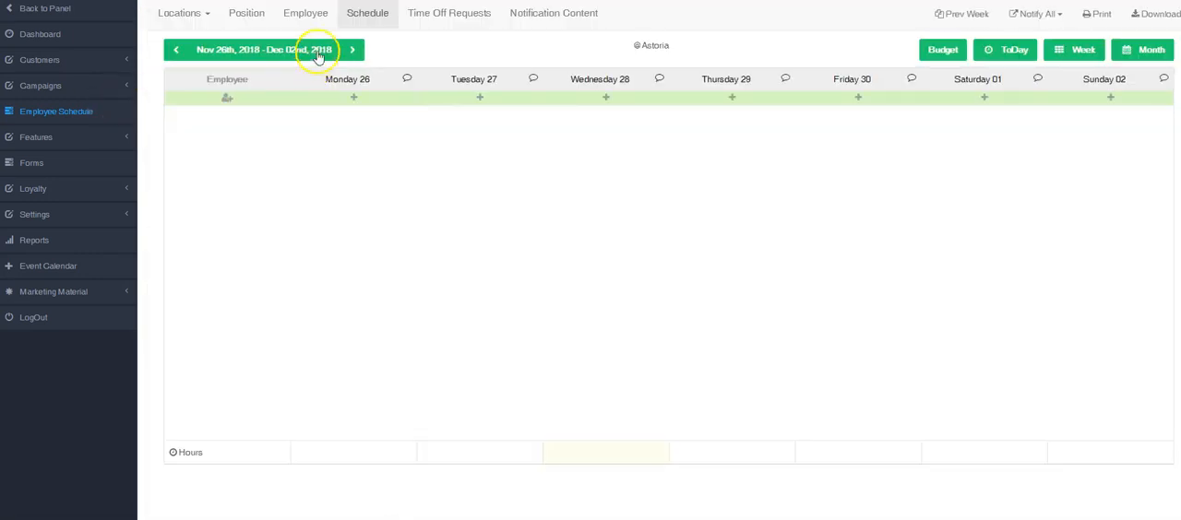
click(308, 15)
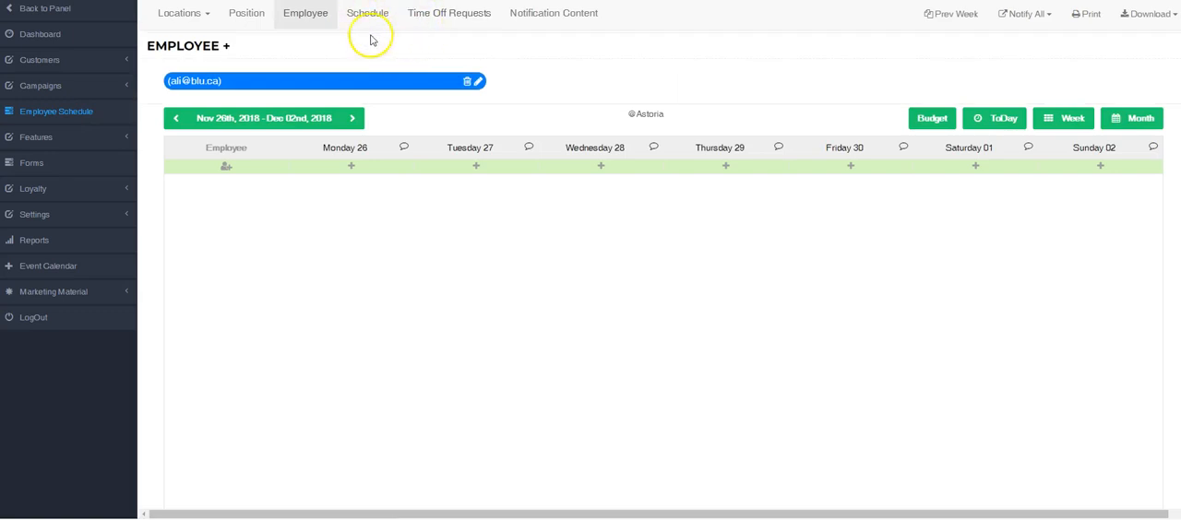
click(226, 46)
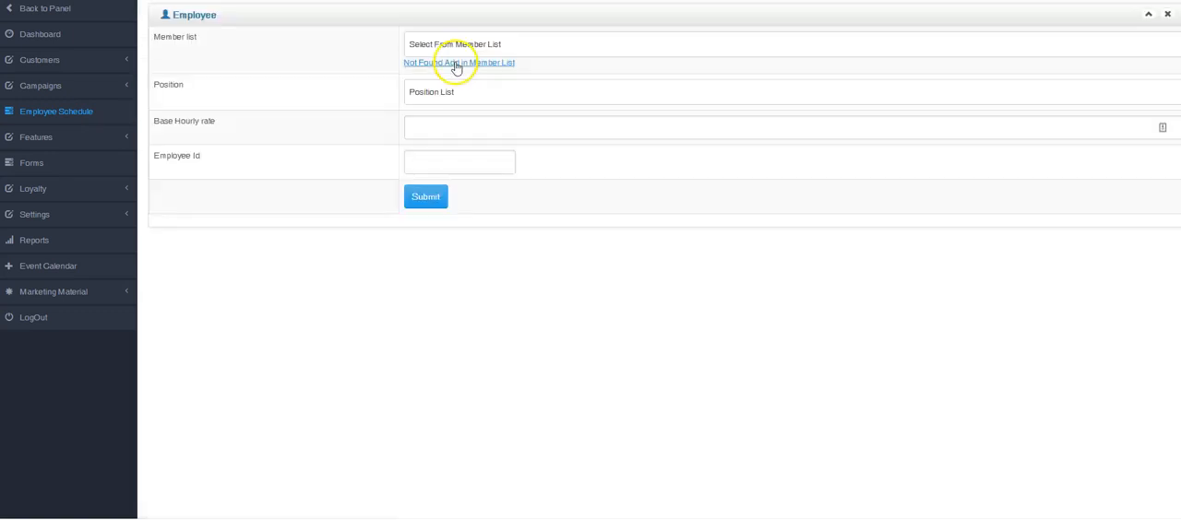
click(461, 43)
click(444, 105)
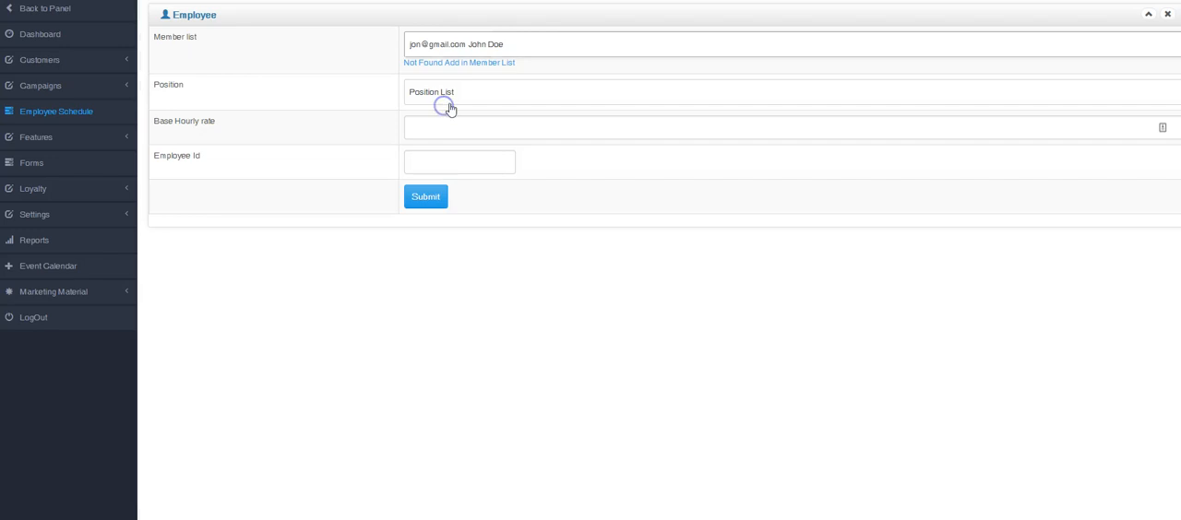
click(448, 95)
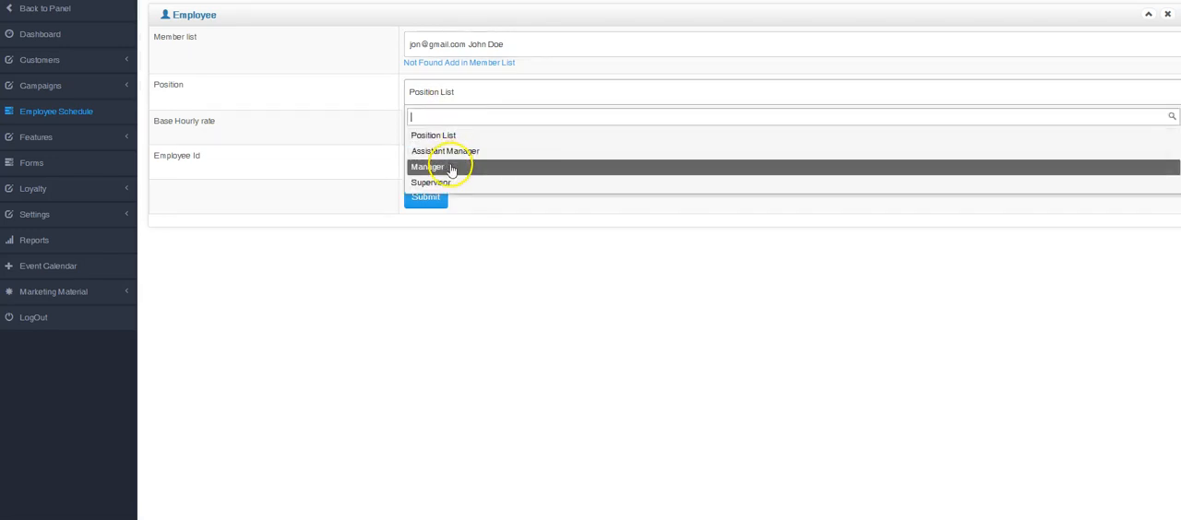
click(455, 172)
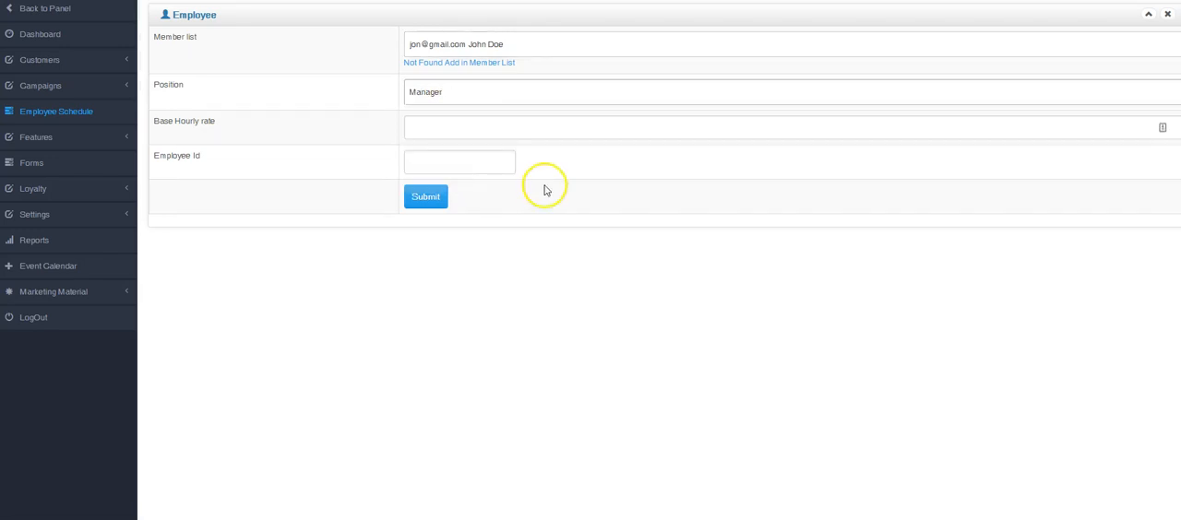
Set the base hourly rate to 15, fill in the employee ID, submit the employee and check the employee and position lists
click(435, 126)
click(437, 157)
click(436, 162)
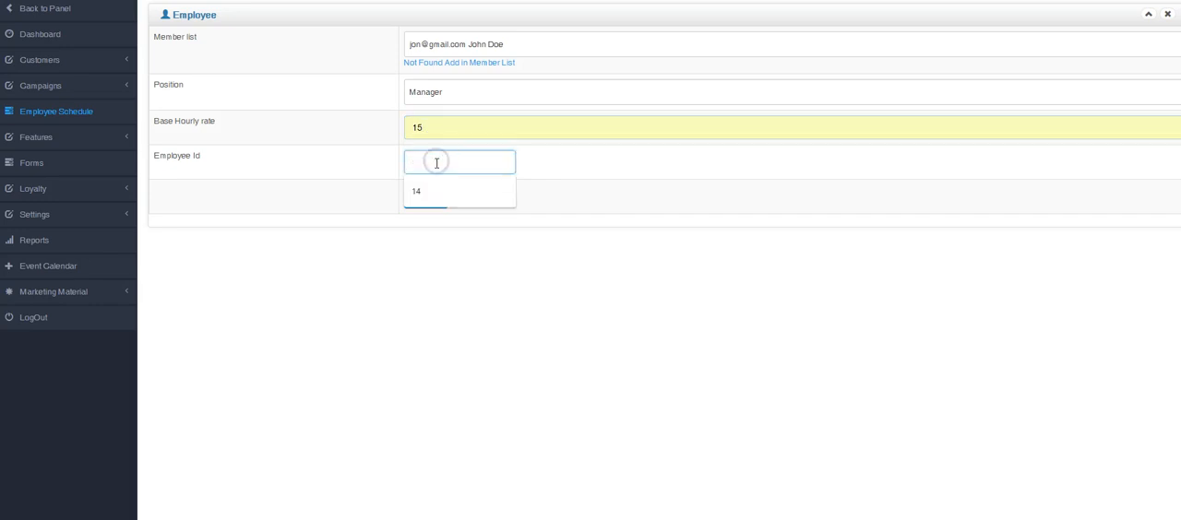
click(437, 189)
click(426, 195)
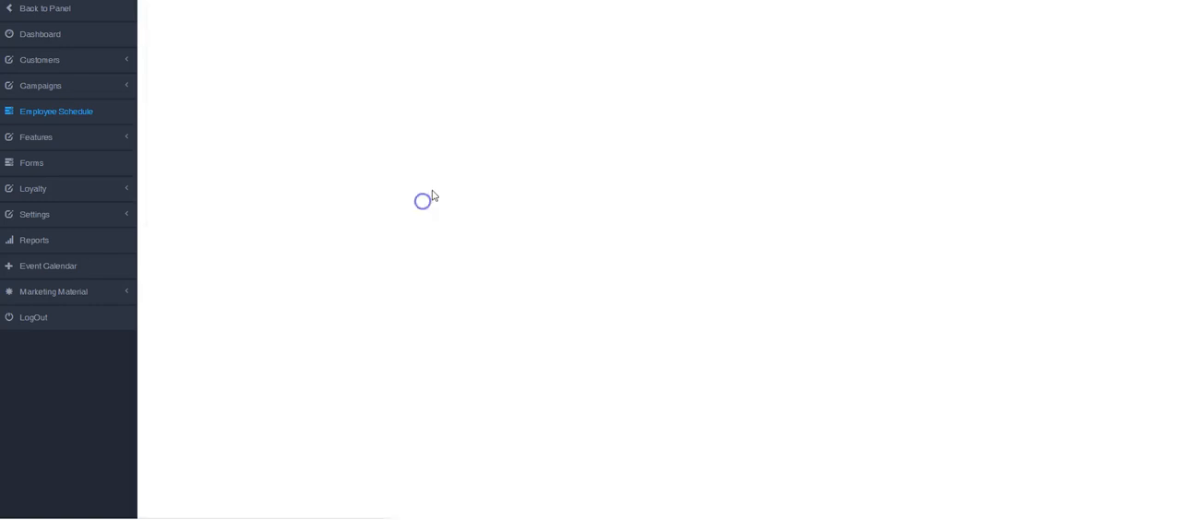
click(295, 28)
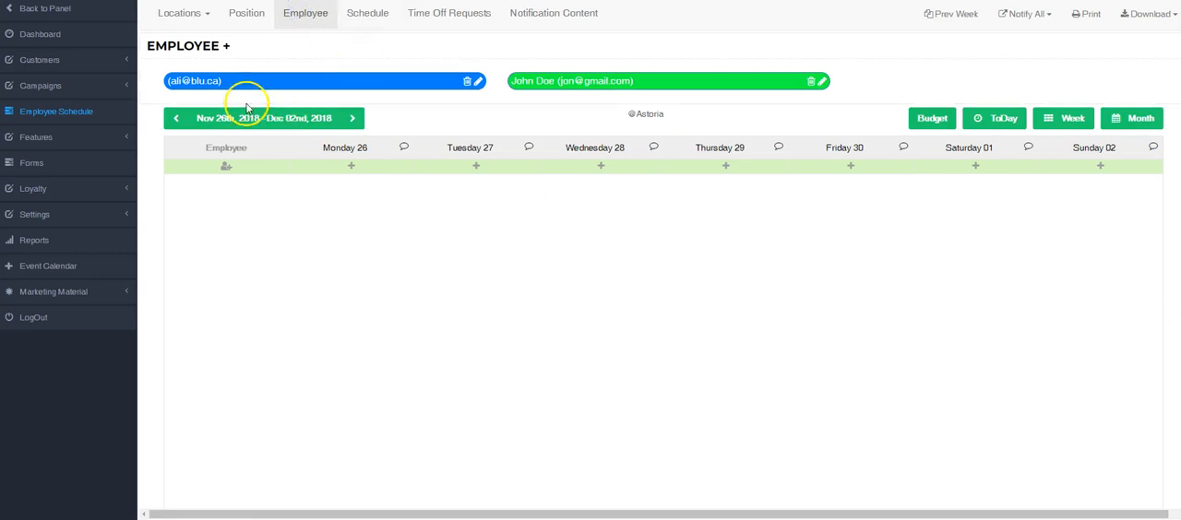
click(249, 15)
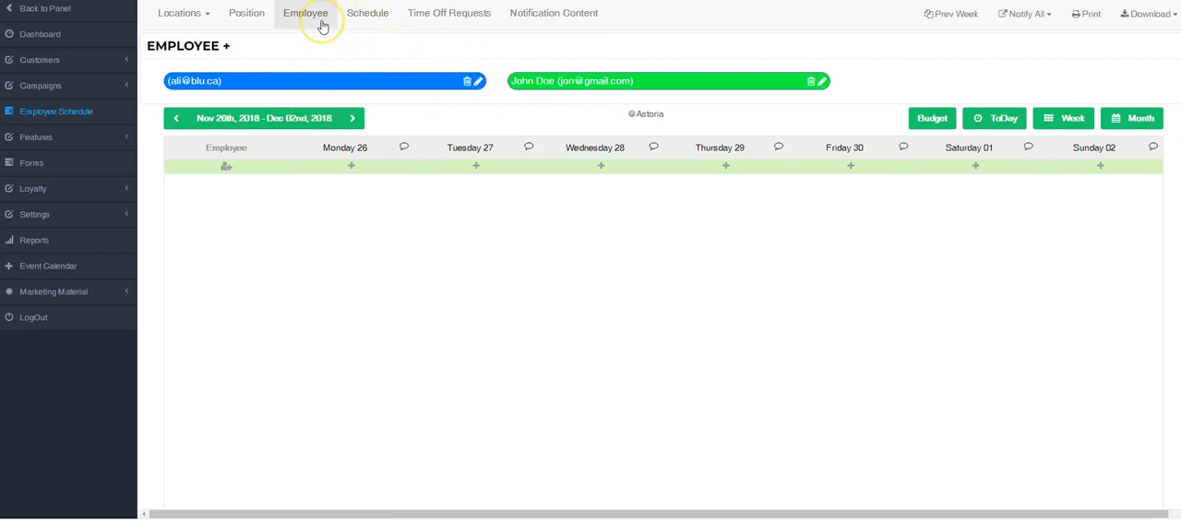
Start a second new customer record from the employee form's member list and enter the customer's first and last name
click(226, 45)
click(455, 62)
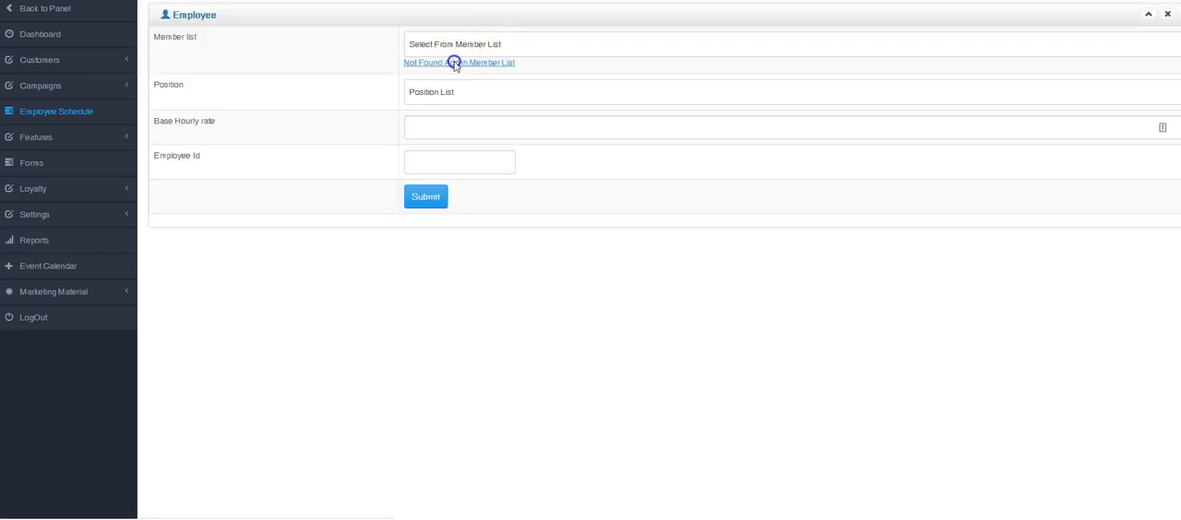
click(449, 45)
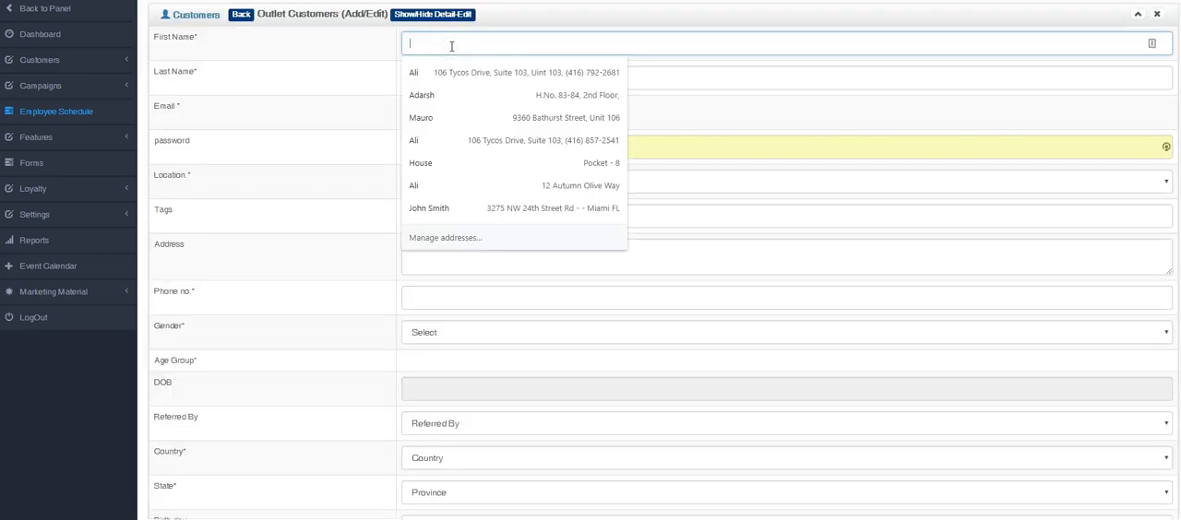
text(Jane)
key(Tab)
text(Do)
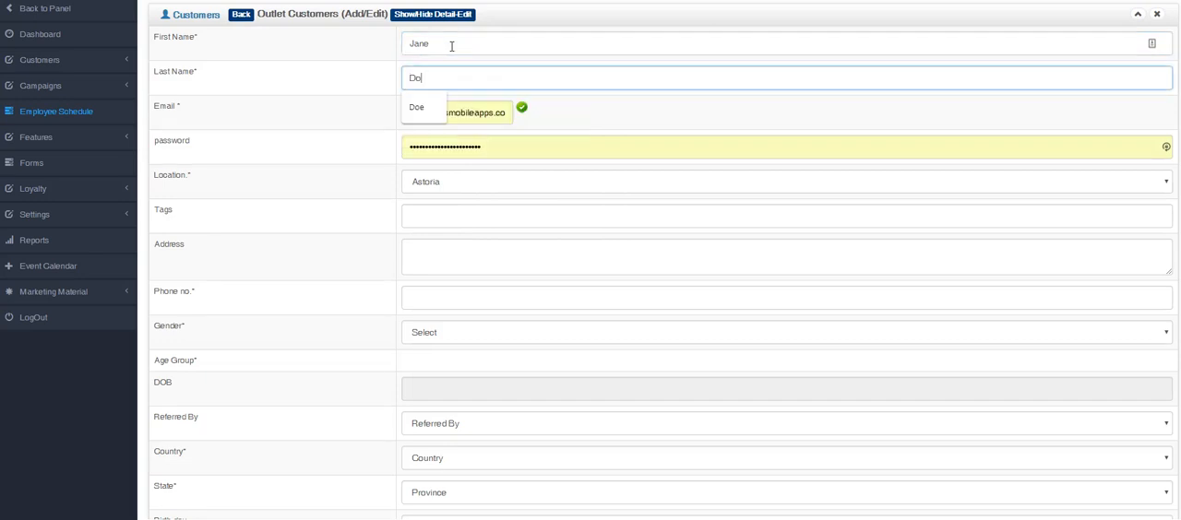
Enter the second customer's email address and account password
key(Tab)
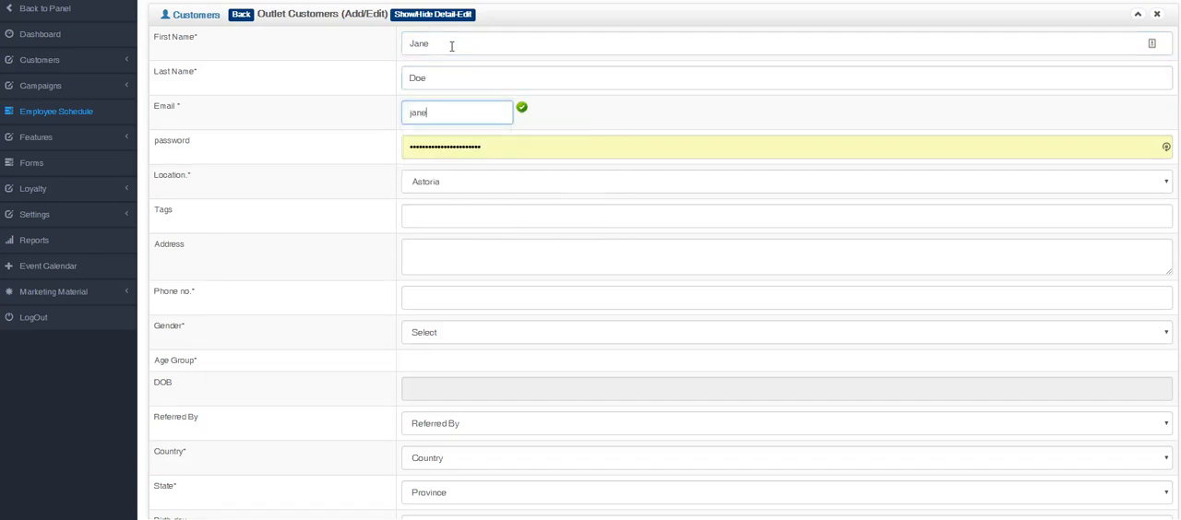
key(Tab)
text(p)
key(Tab)
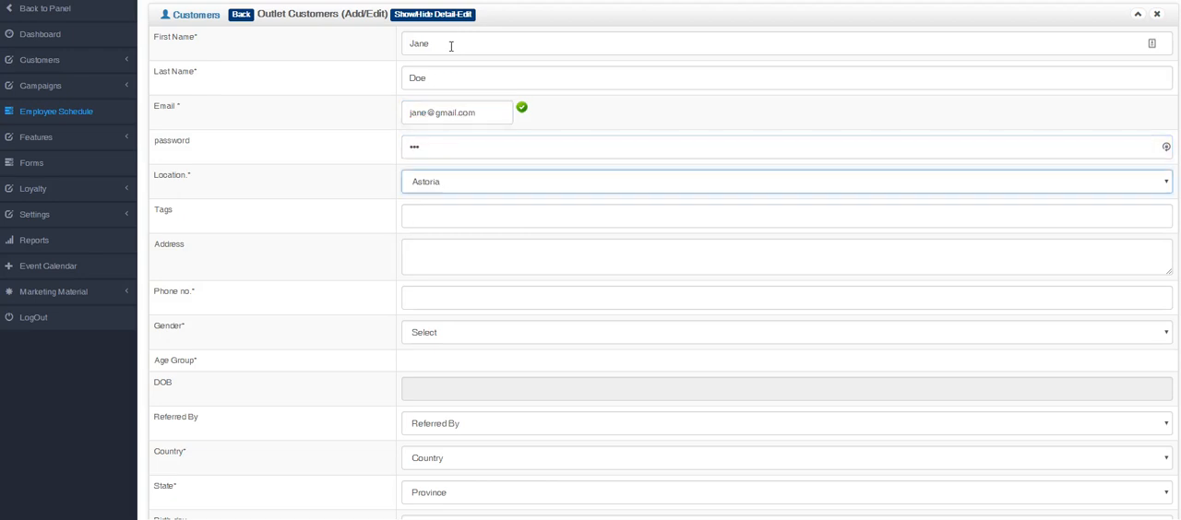
Set the second customer to active and submit the record
scroll(430, 119, down, 2)
click(406, 453)
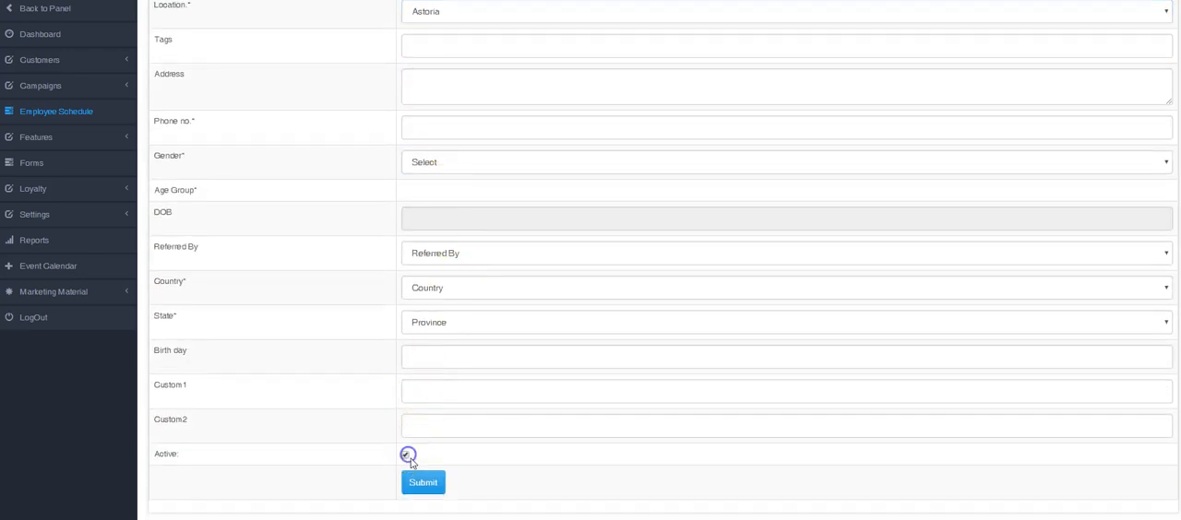
click(422, 482)
Start another employee in the employee schedule with the second new member and the Manager position
click(57, 112)
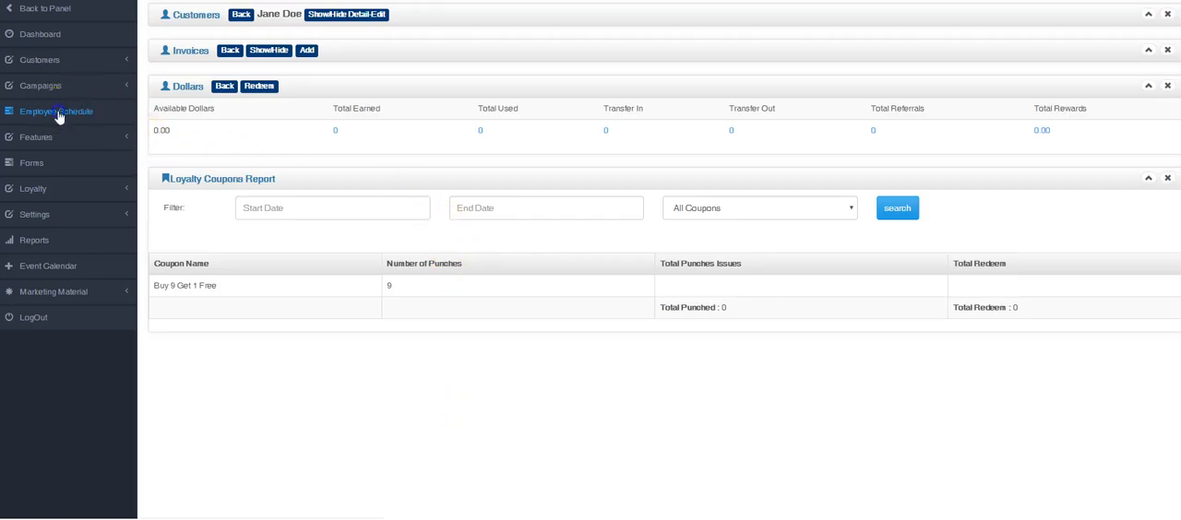
click(305, 21)
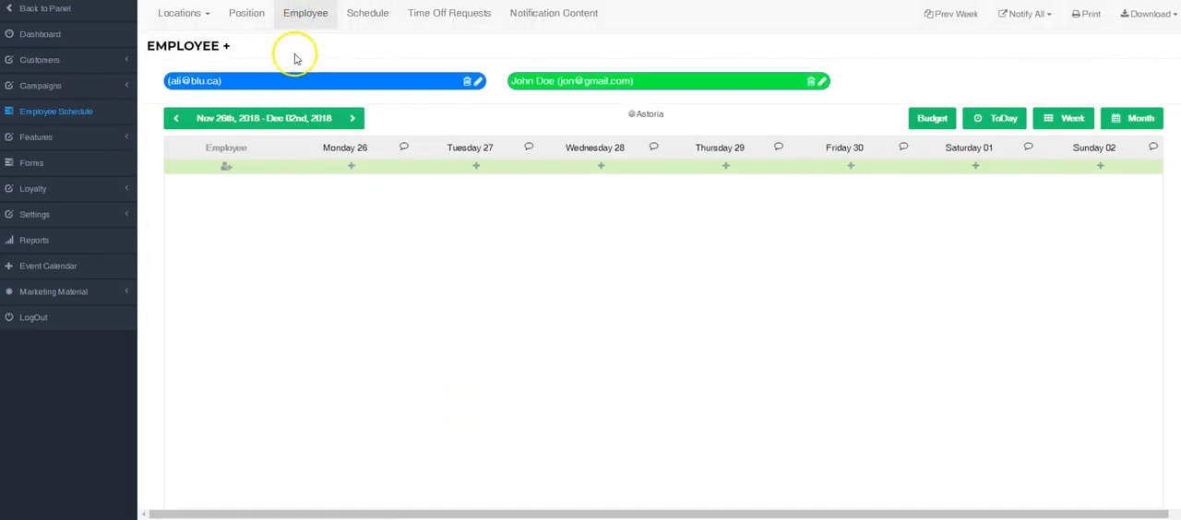
click(225, 46)
click(465, 44)
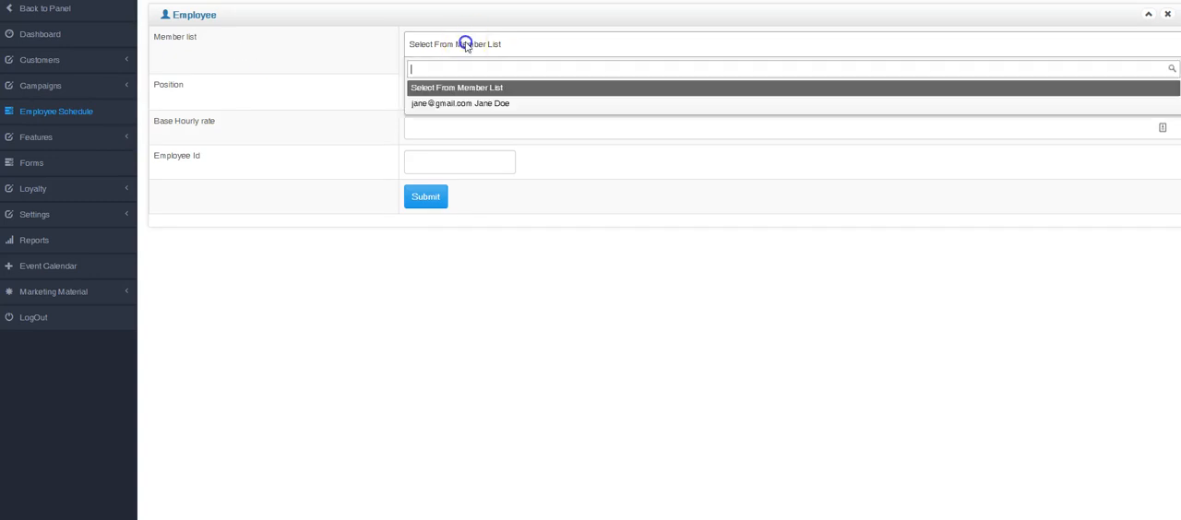
click(458, 105)
click(452, 94)
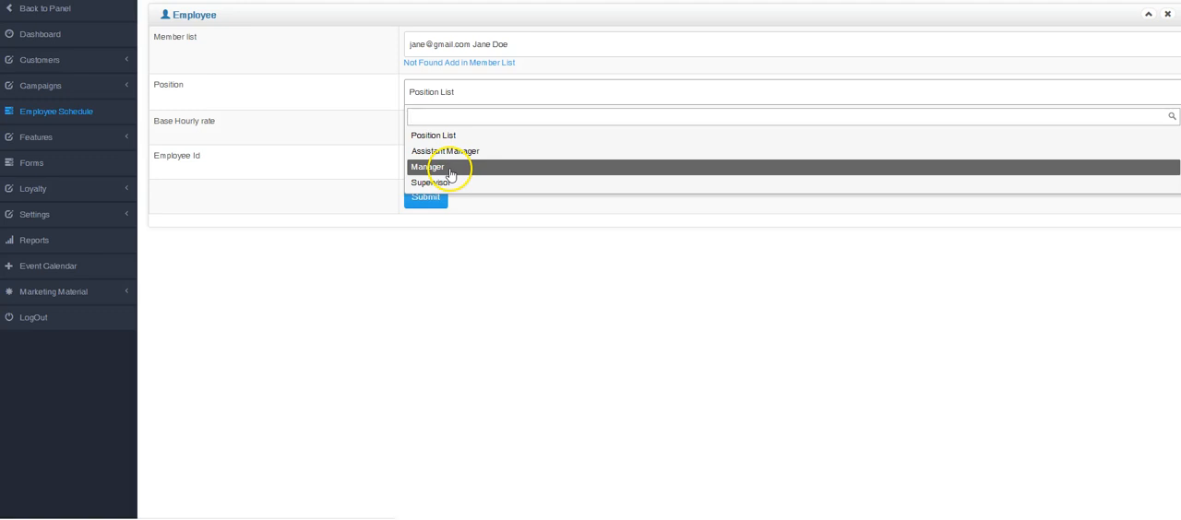
click(450, 172)
Fill in the employee's base hourly rate and employee ID, submit the form and show the employee list
click(423, 129)
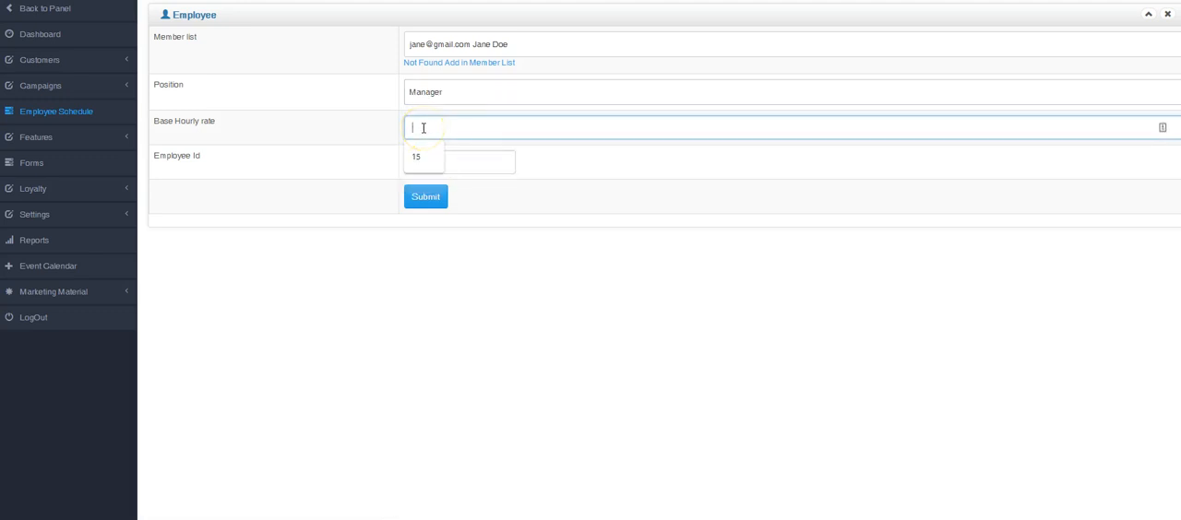
text(21)
click(430, 160)
text(21)
click(341, 120)
text(1)
click(415, 157)
click(430, 197)
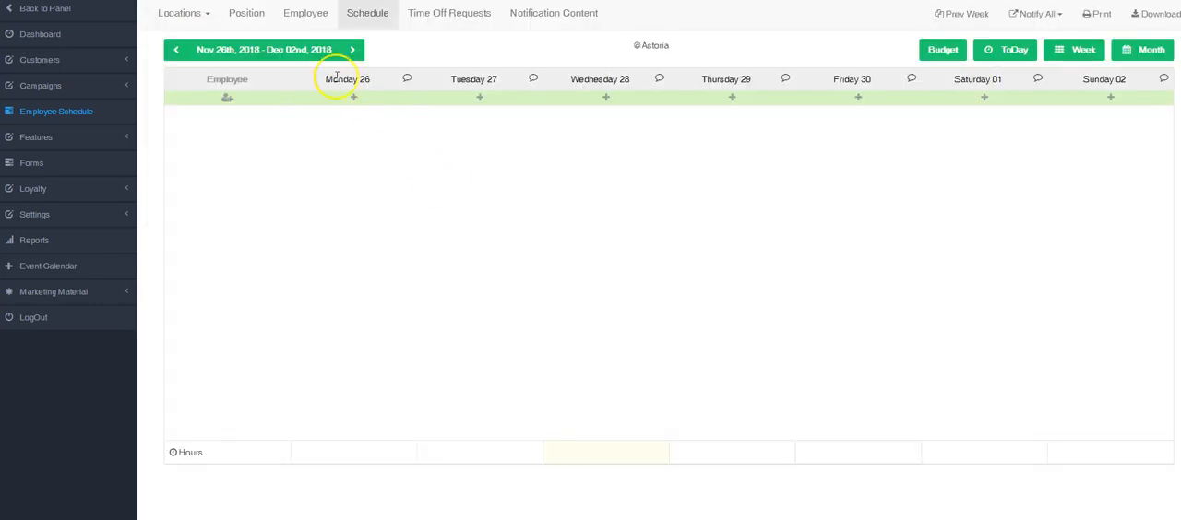
click(310, 15)
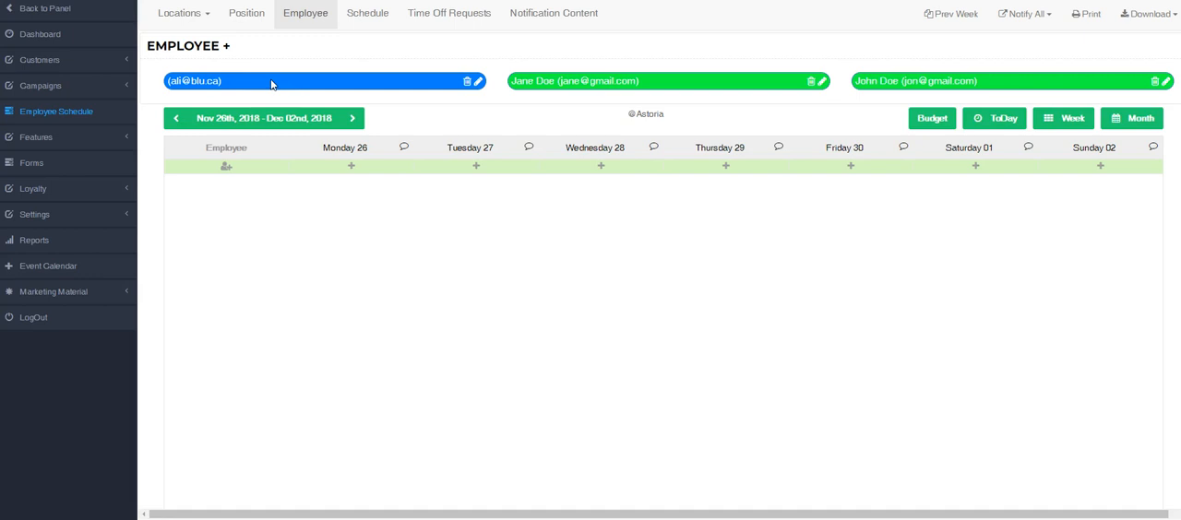
Open Chat Support under the campaigns and examine which employees can be chosen for login
click(40, 86)
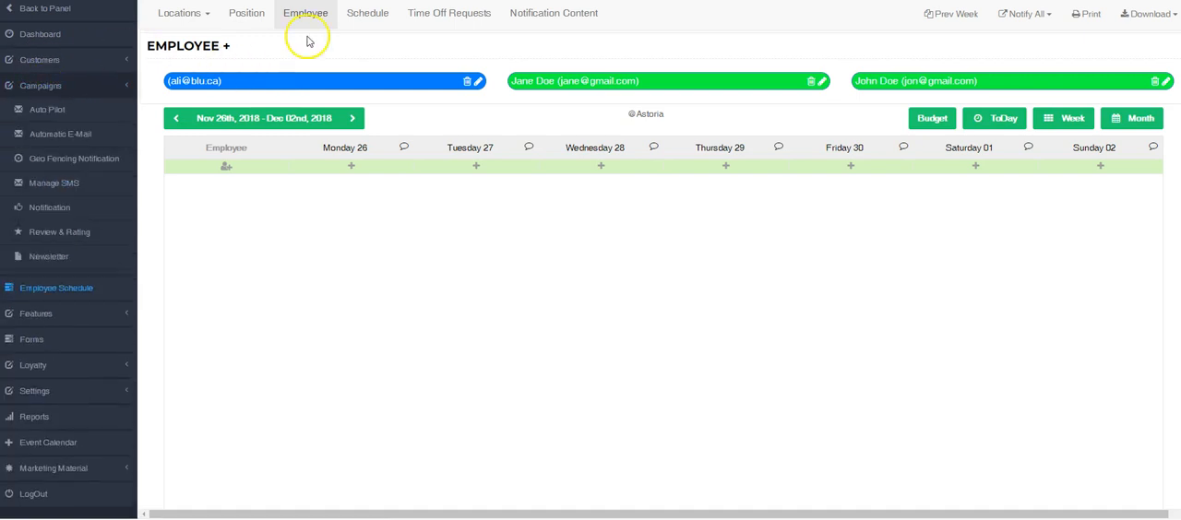
click(63, 281)
click(684, 96)
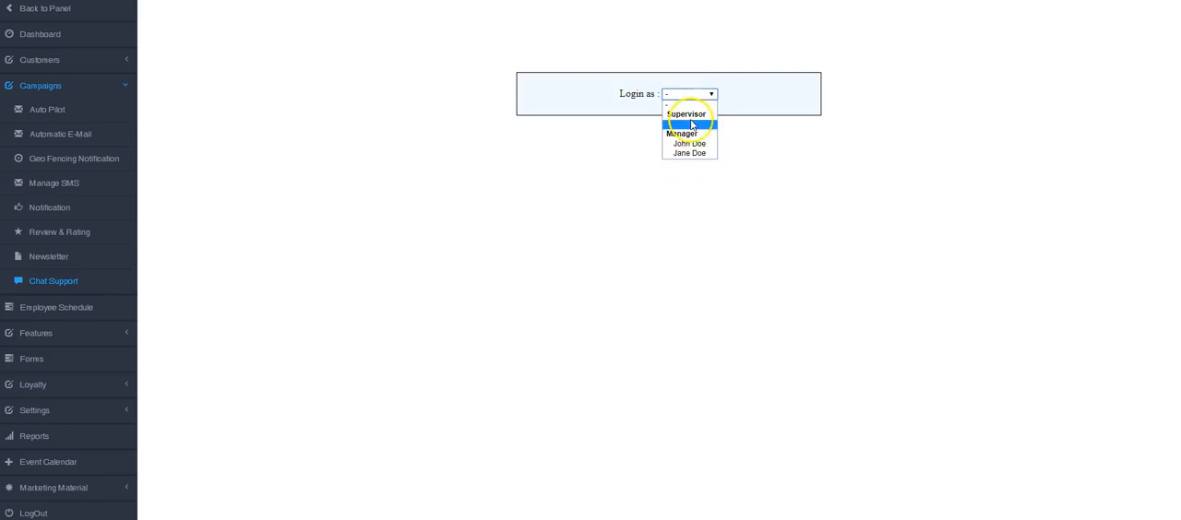
click(455, 212)
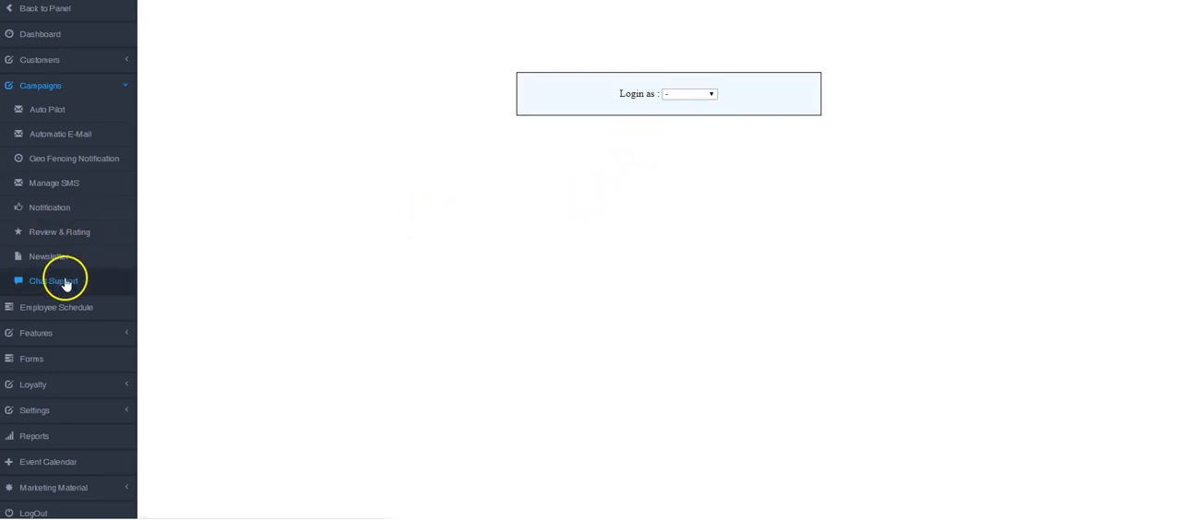
Edit the unnamed employee in the employee schedule, choose the Supervisor position and submit the form
click(53, 308)
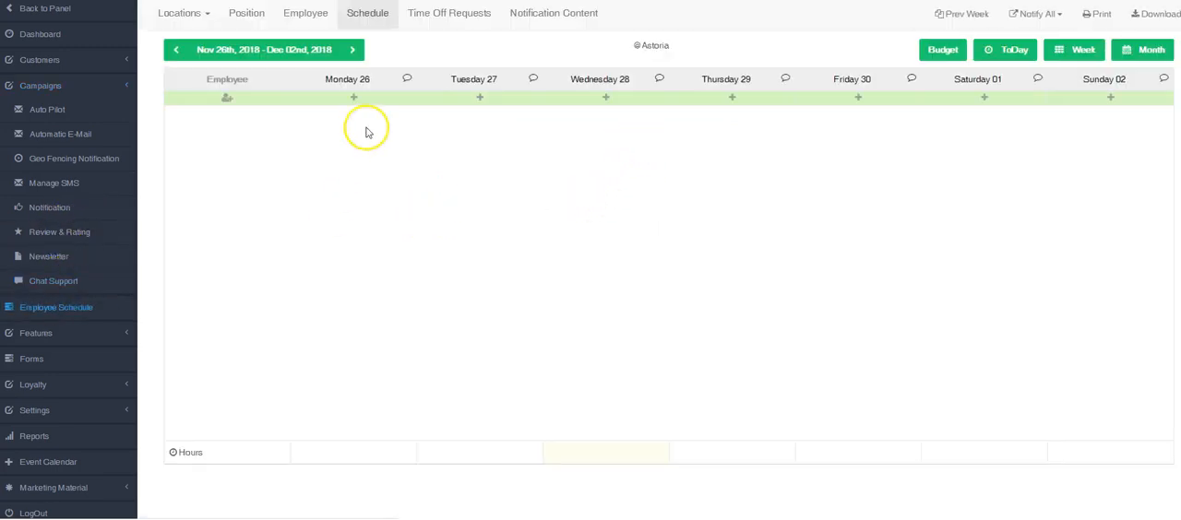
click(313, 17)
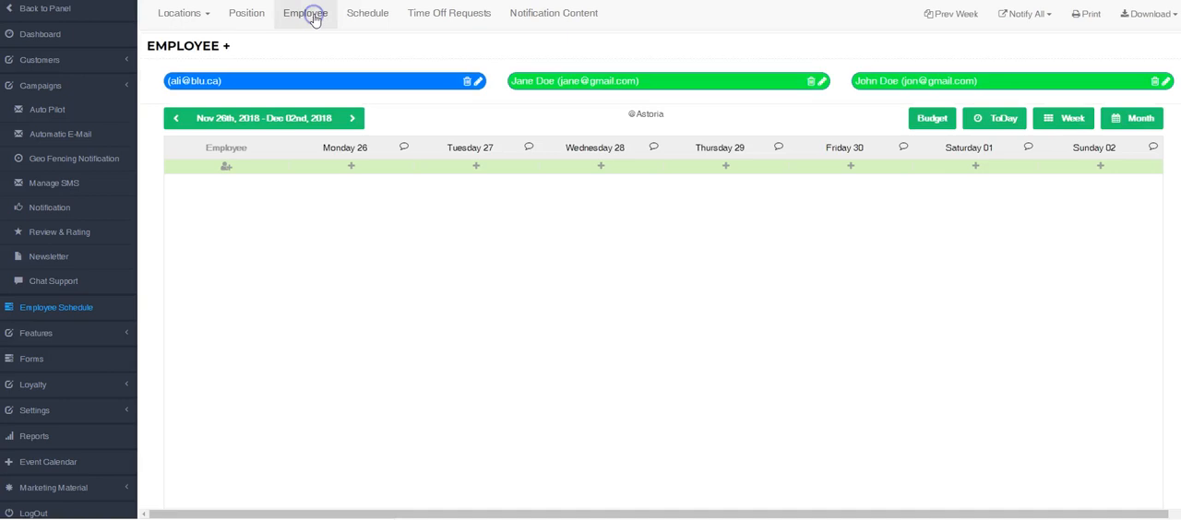
click(479, 82)
click(449, 66)
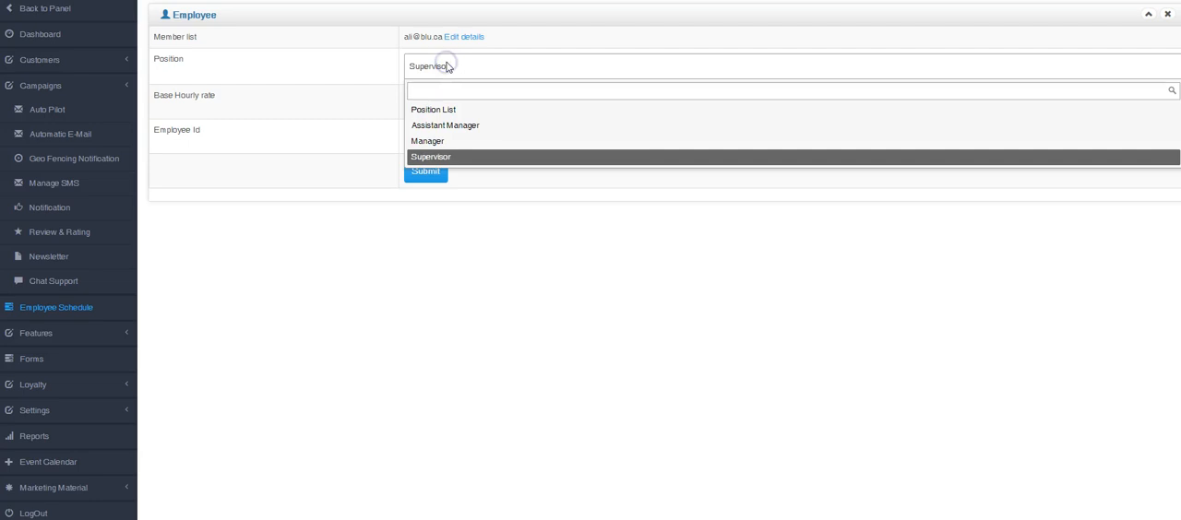
click(416, 158)
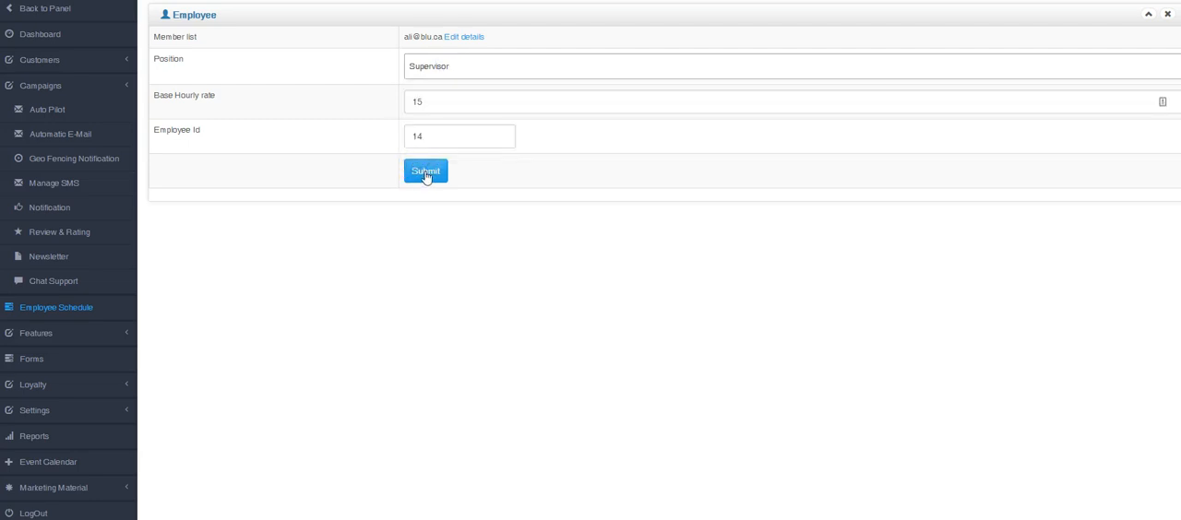
click(425, 173)
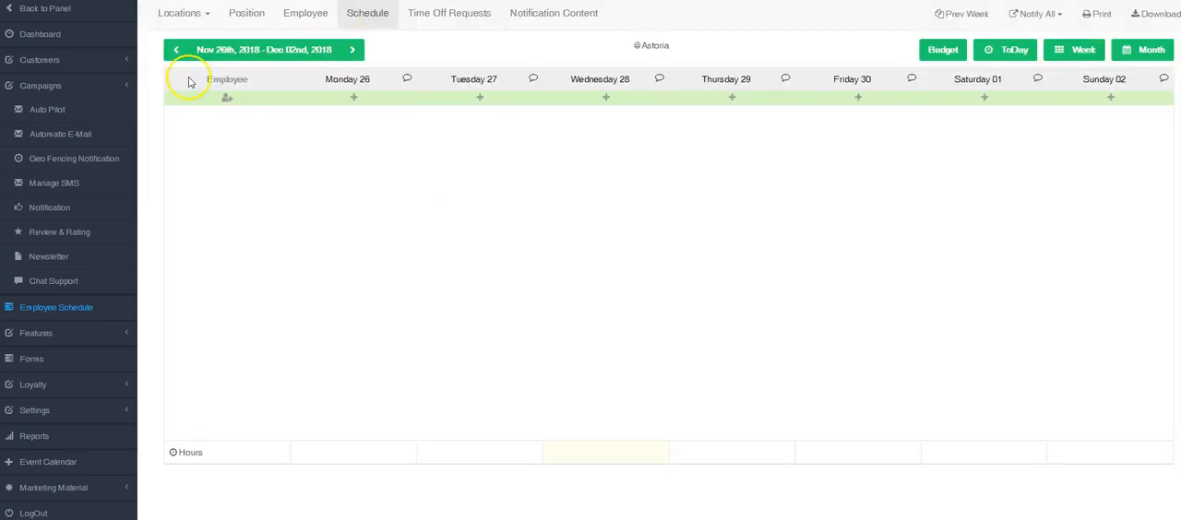
Open the unnamed third customer's record from the customer management list and show its detail edit form
click(56, 59)
click(59, 83)
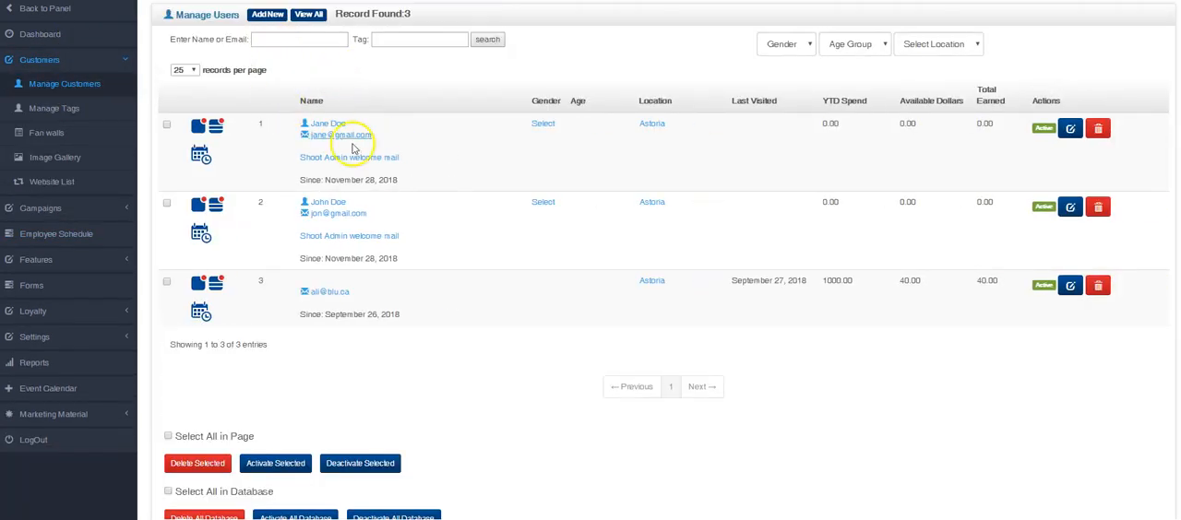
click(327, 288)
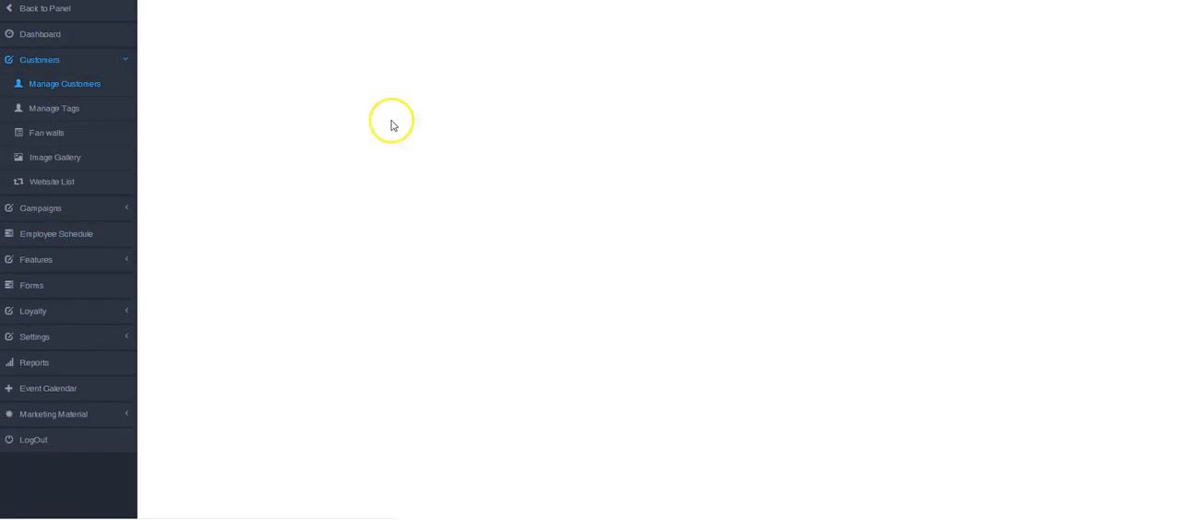
click(352, 14)
Enter the customer's first name and last name, and submit the record
click(408, 40)
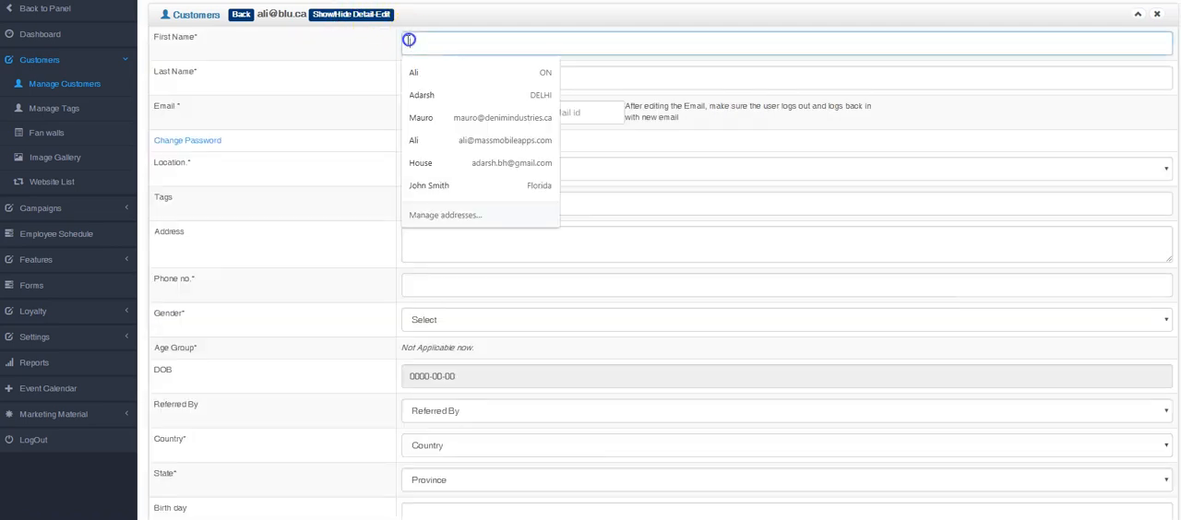
key(Tab)
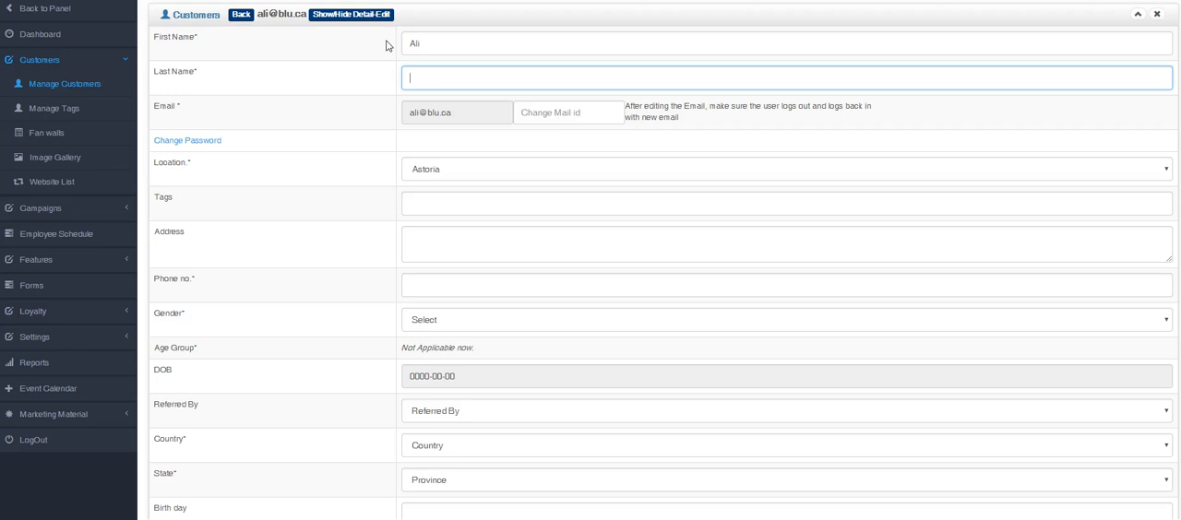
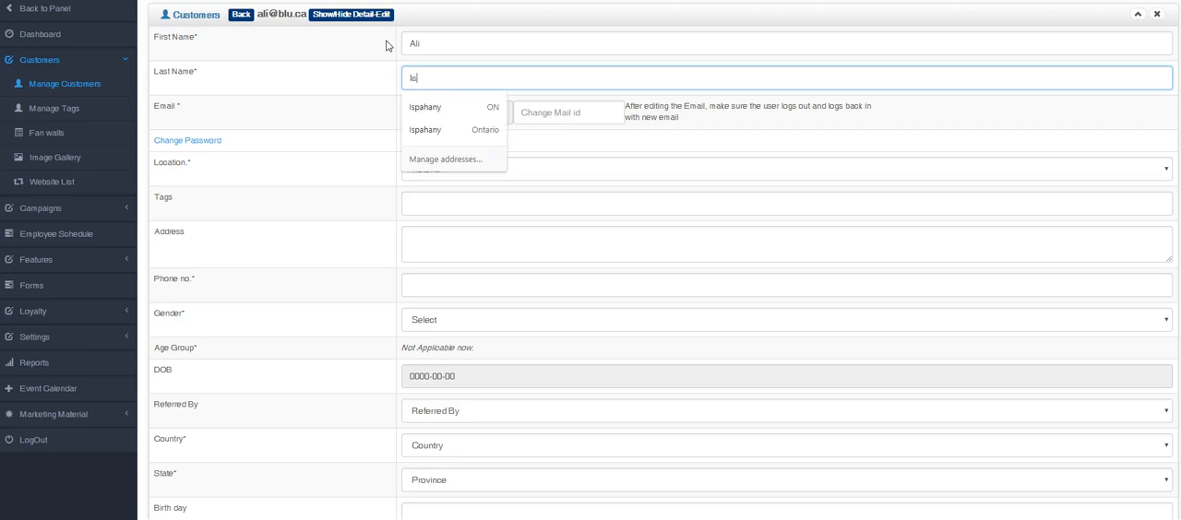
key(Tab)
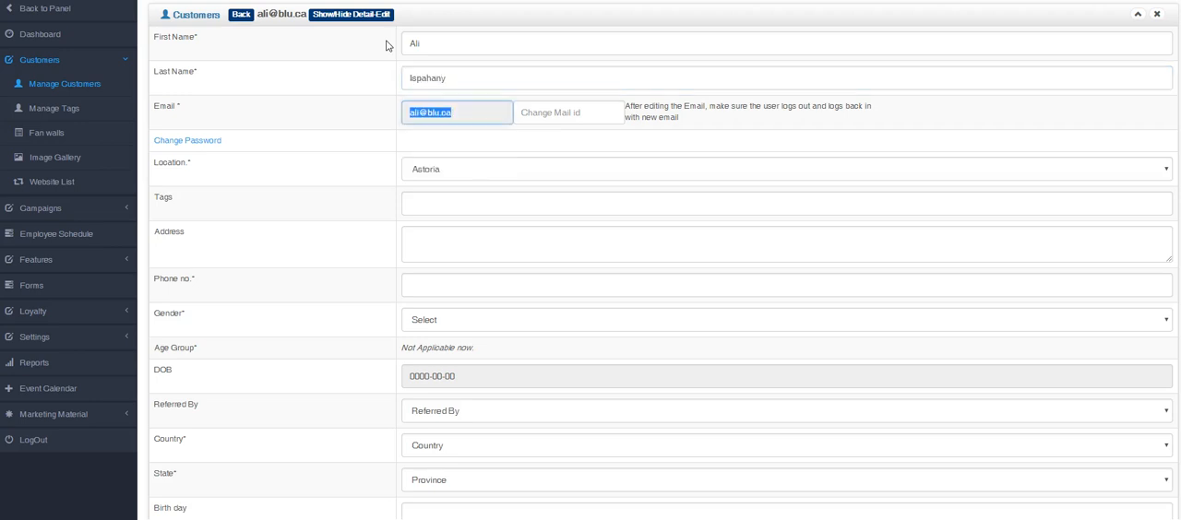
scroll(358, 151, down, 5)
click(440, 373)
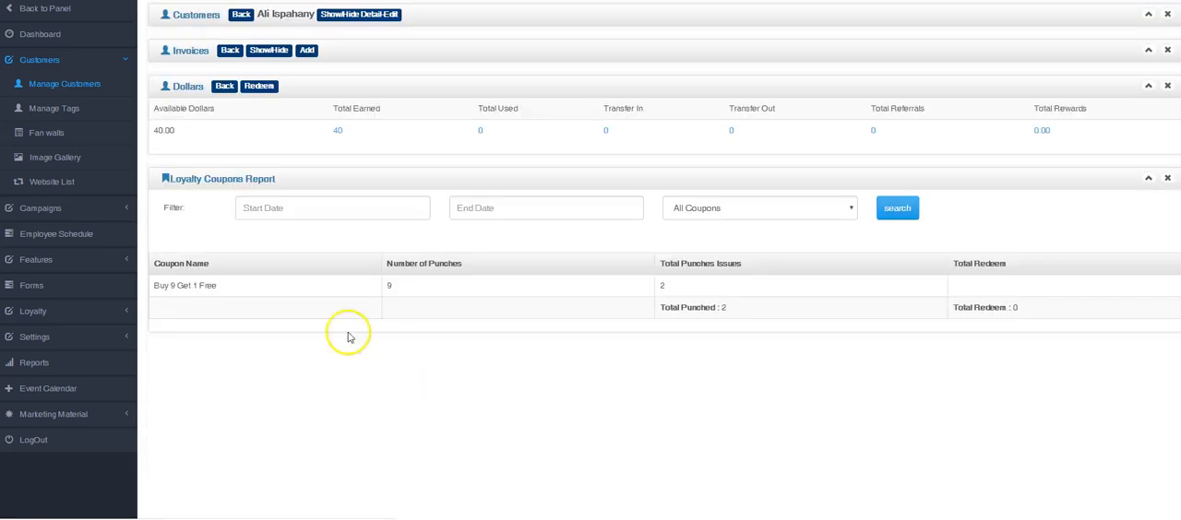
Open Chat Support under the campaigns and log in as the employee listed under Supervisor
click(36, 209)
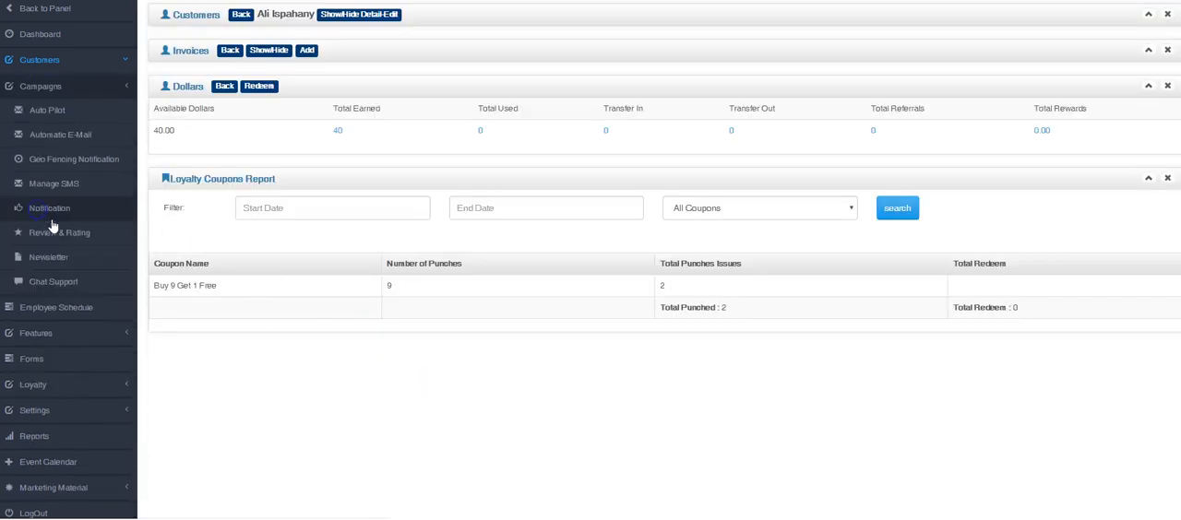
click(53, 280)
click(678, 93)
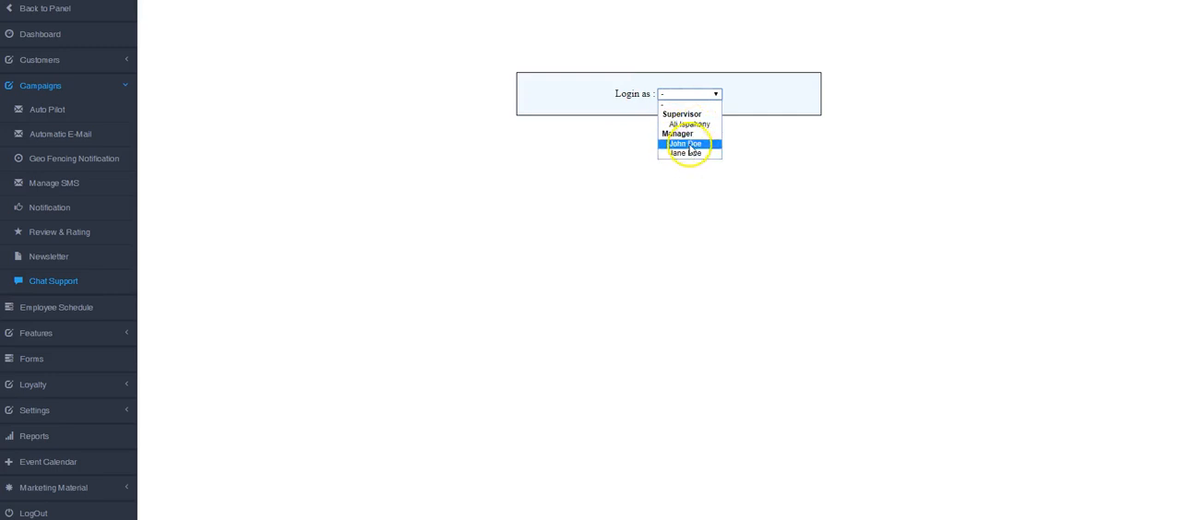
click(690, 125)
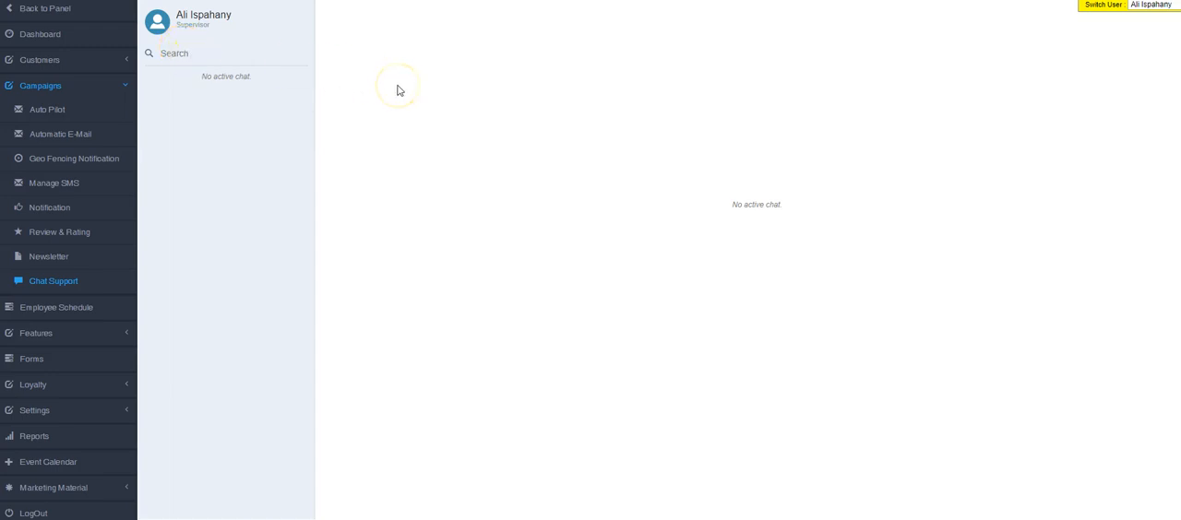
Switch the chat user to the second employee listed under Manager and back to the first one, and view the available users
click(1155, 5)
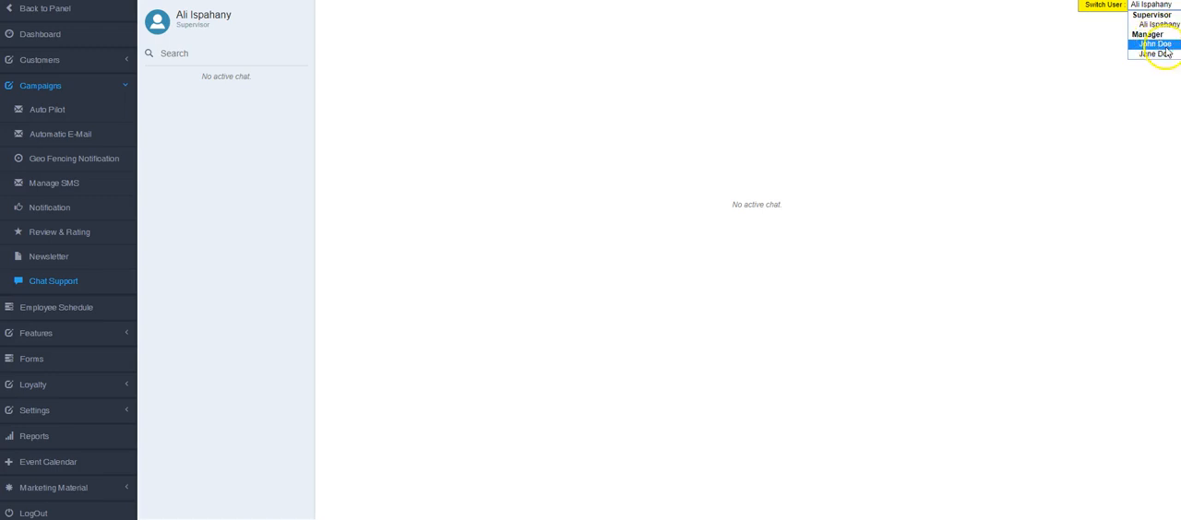
key(Down)
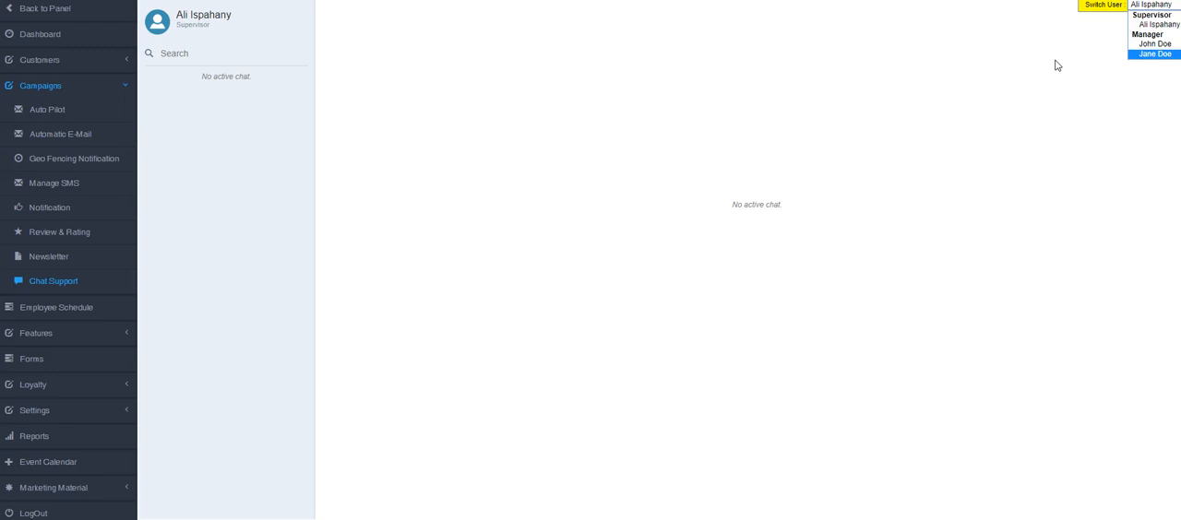
click(1153, 53)
click(1147, 6)
click(1149, 43)
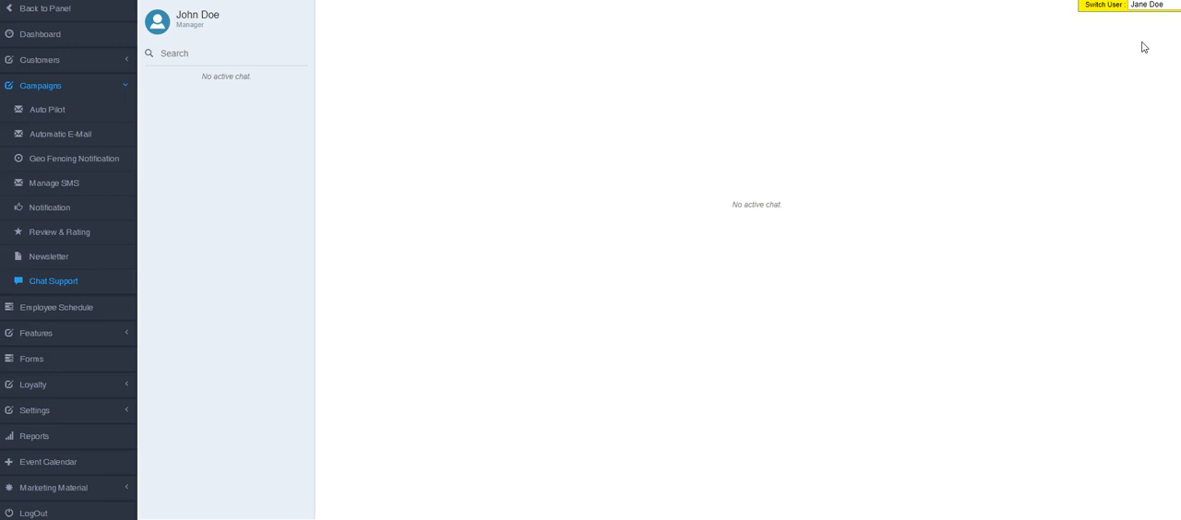
click(1151, 6)
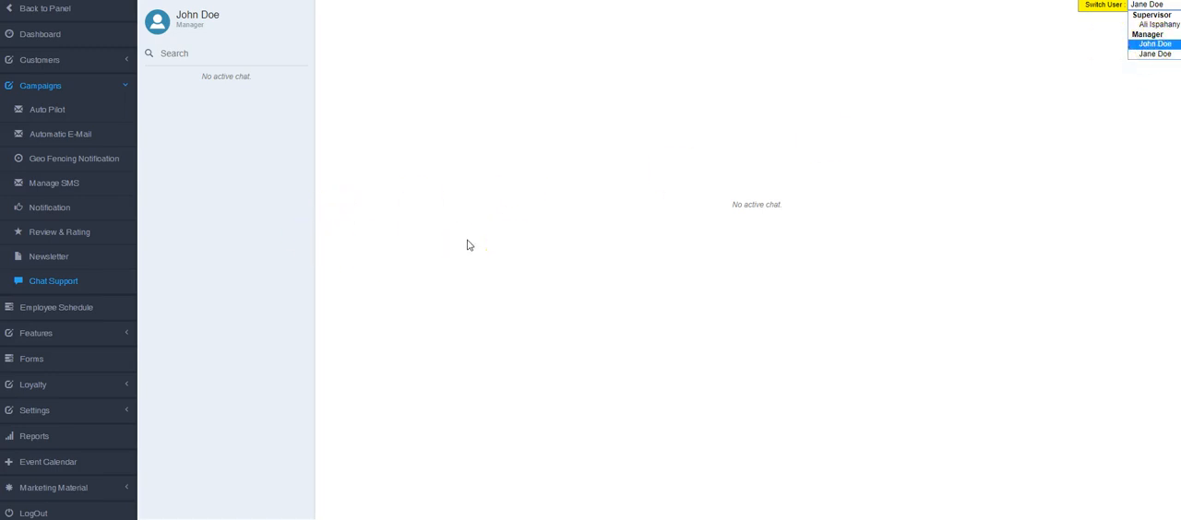
click(345, 237)
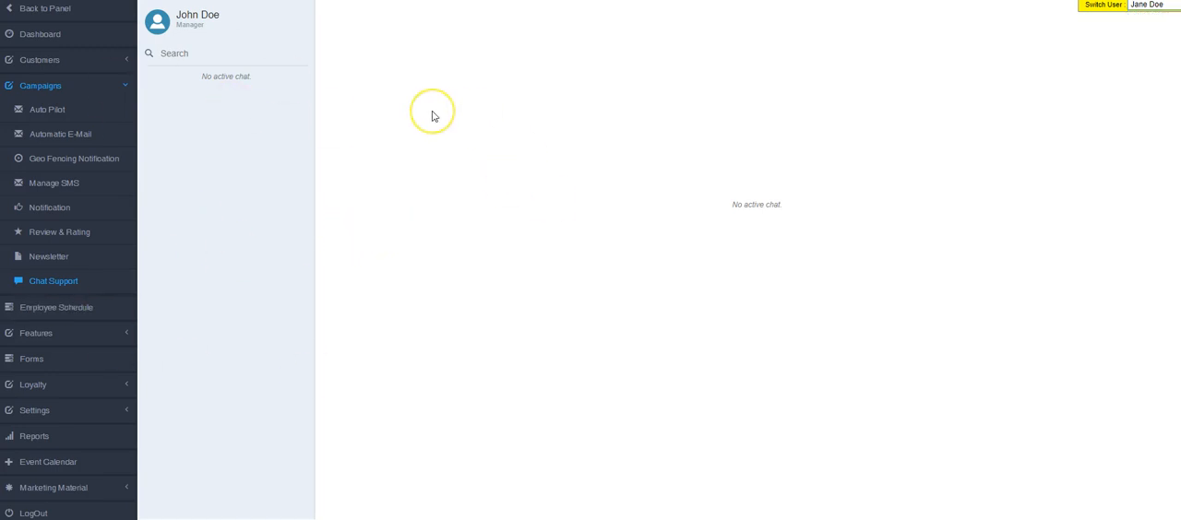